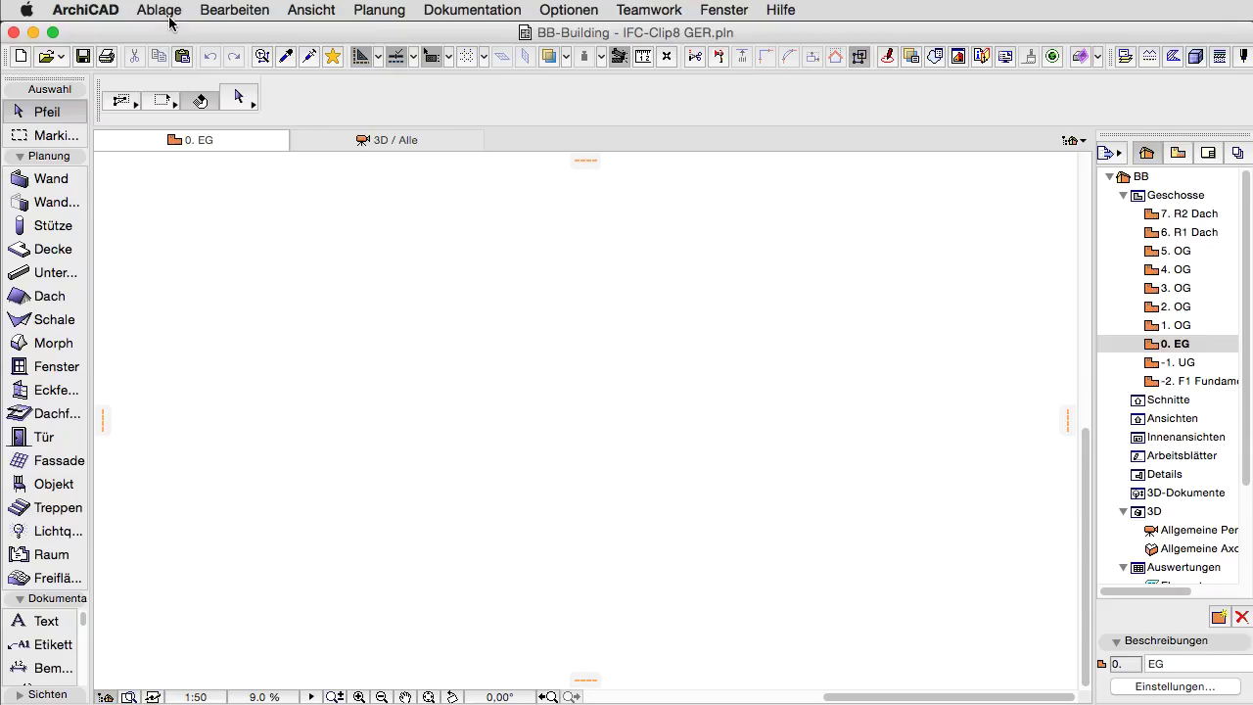
Step: From Dazuladen, open the IFC translator settings and show Modellingprogramme Import's Import-Optionen
click(171, 18)
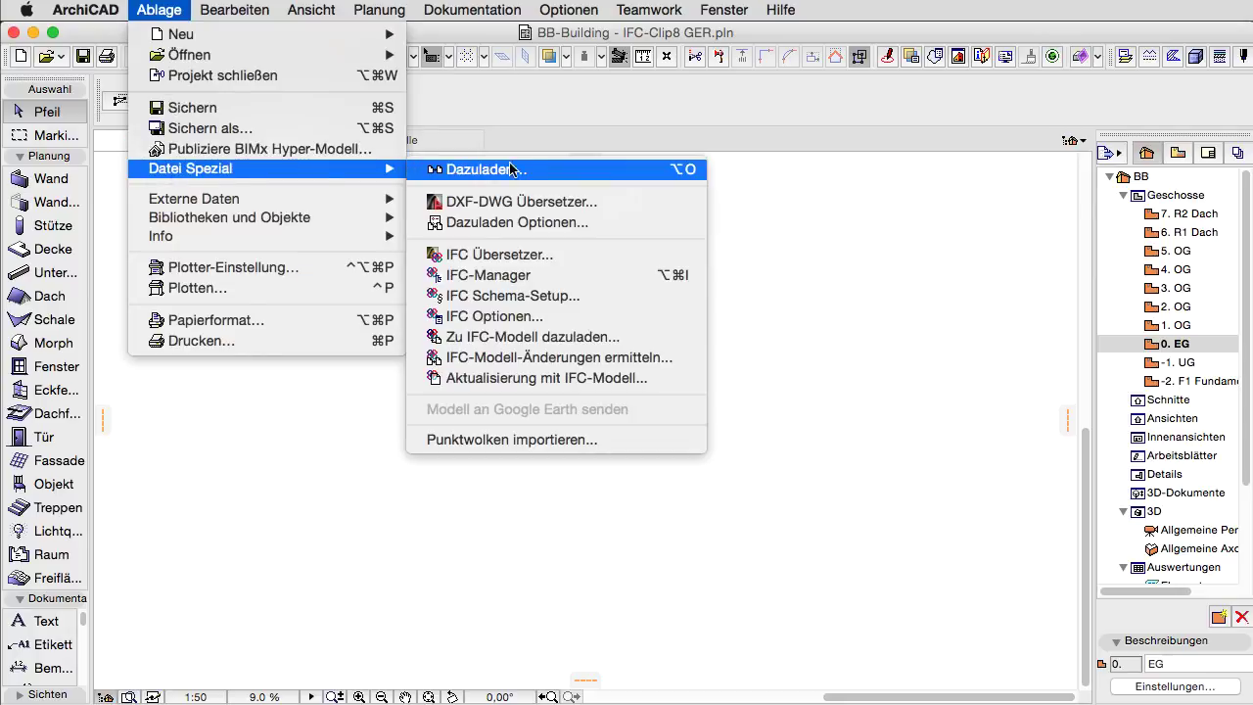
click(524, 170)
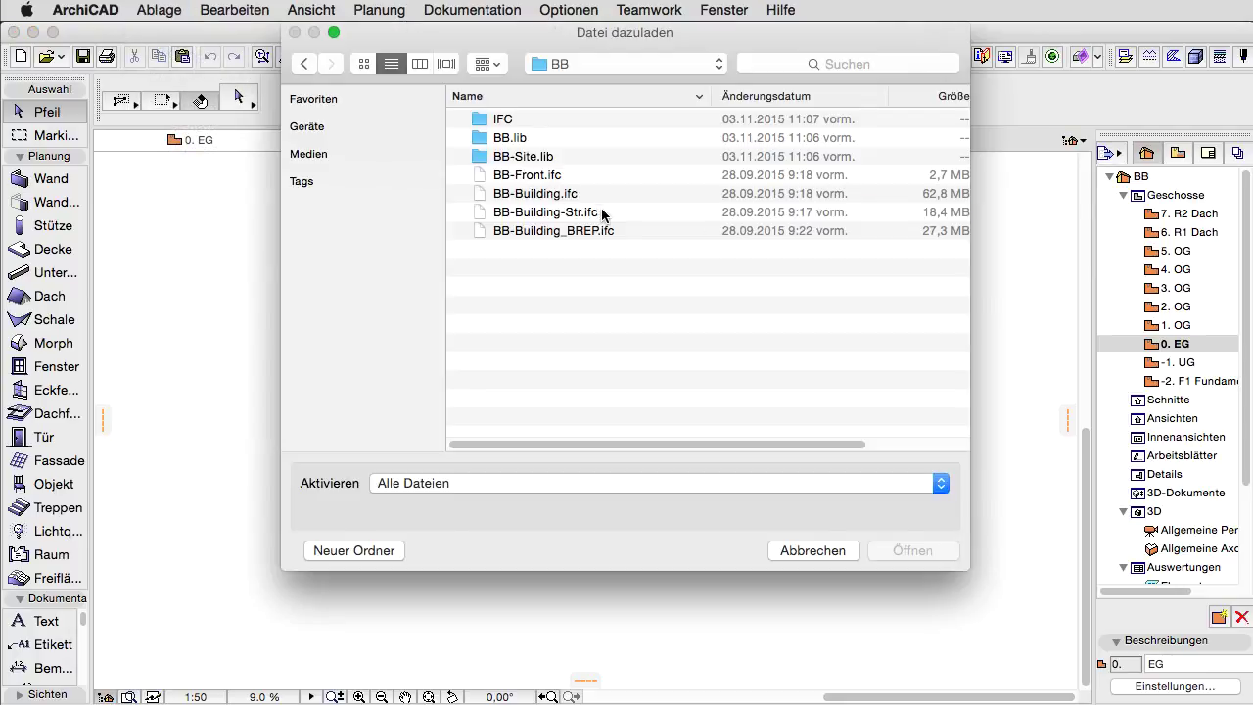
click(604, 213)
click(930, 519)
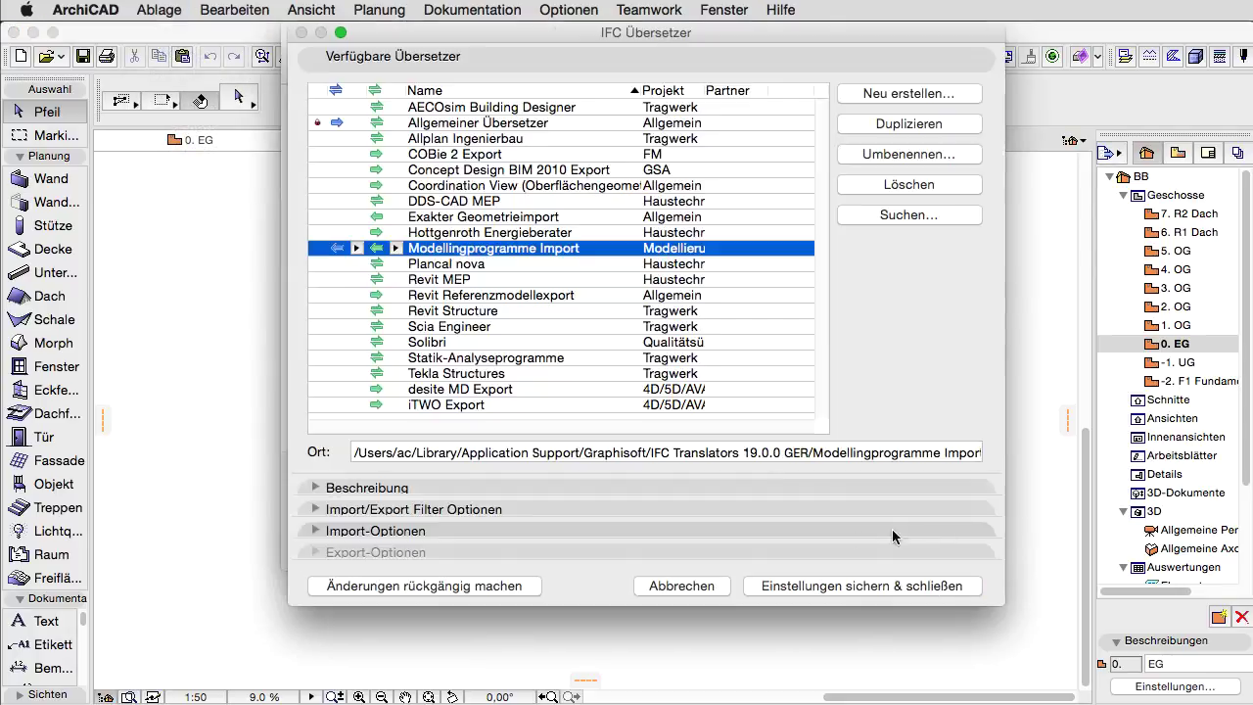
click(423, 532)
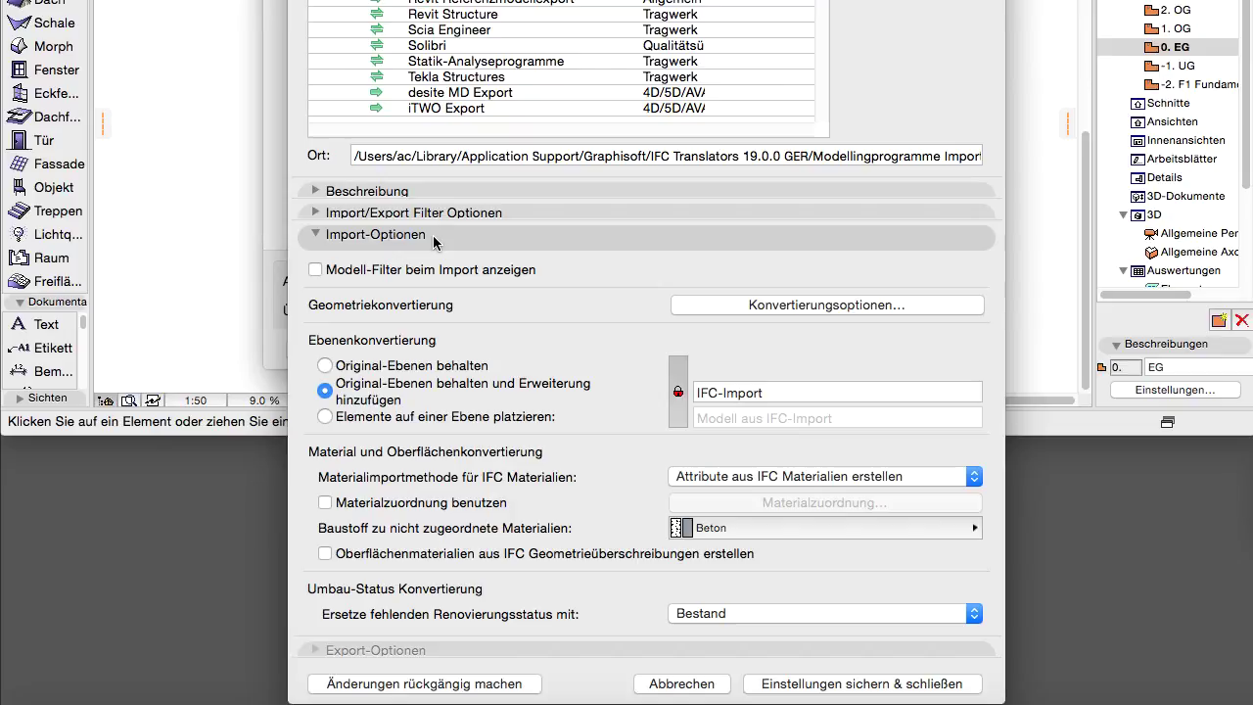
Step: Turn on 'Materialzuordnung benutzen' and open the empty material mapping table
click(325, 503)
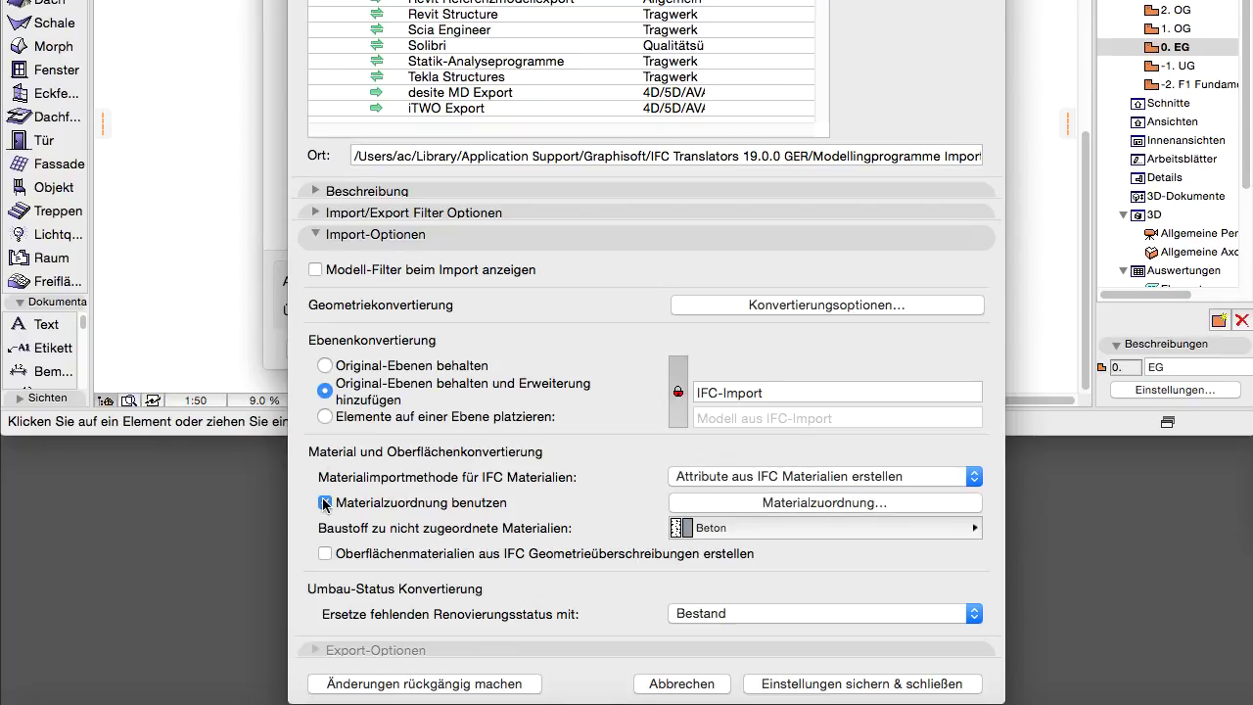
click(887, 505)
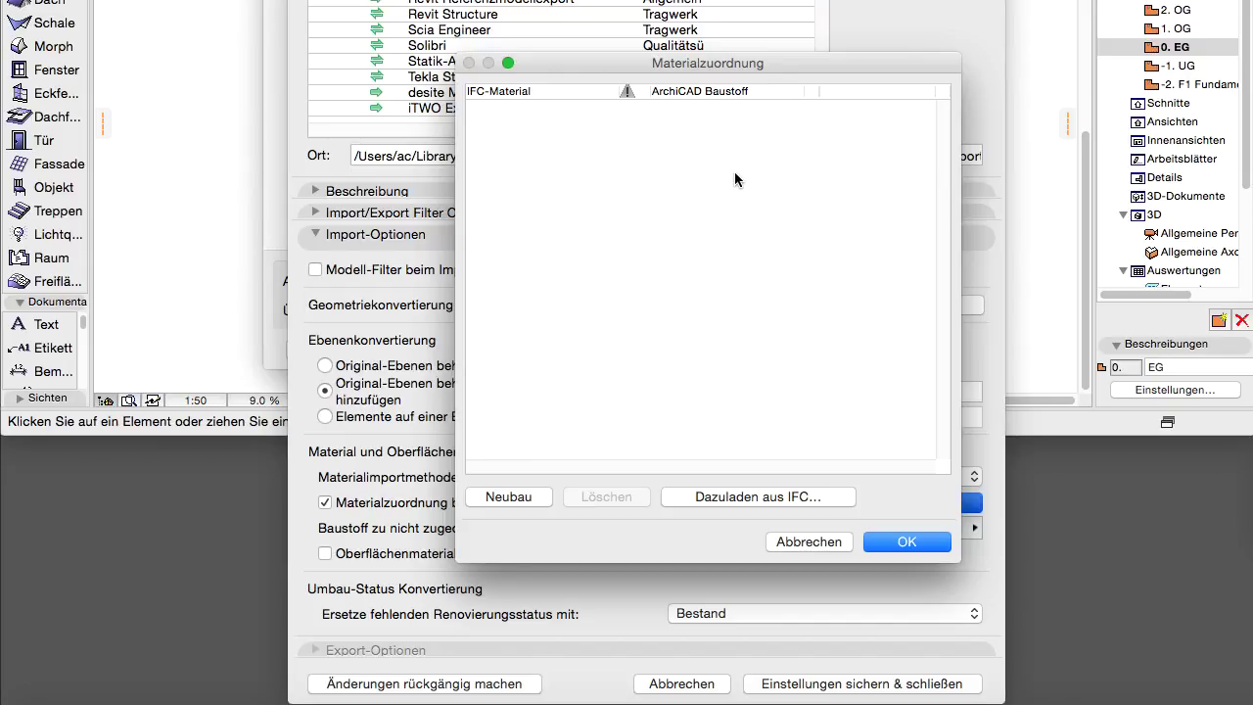
Step: Add a mapping row for the IFC material Holz and assign it the GELB Baustoff
click(541, 497)
text(H)
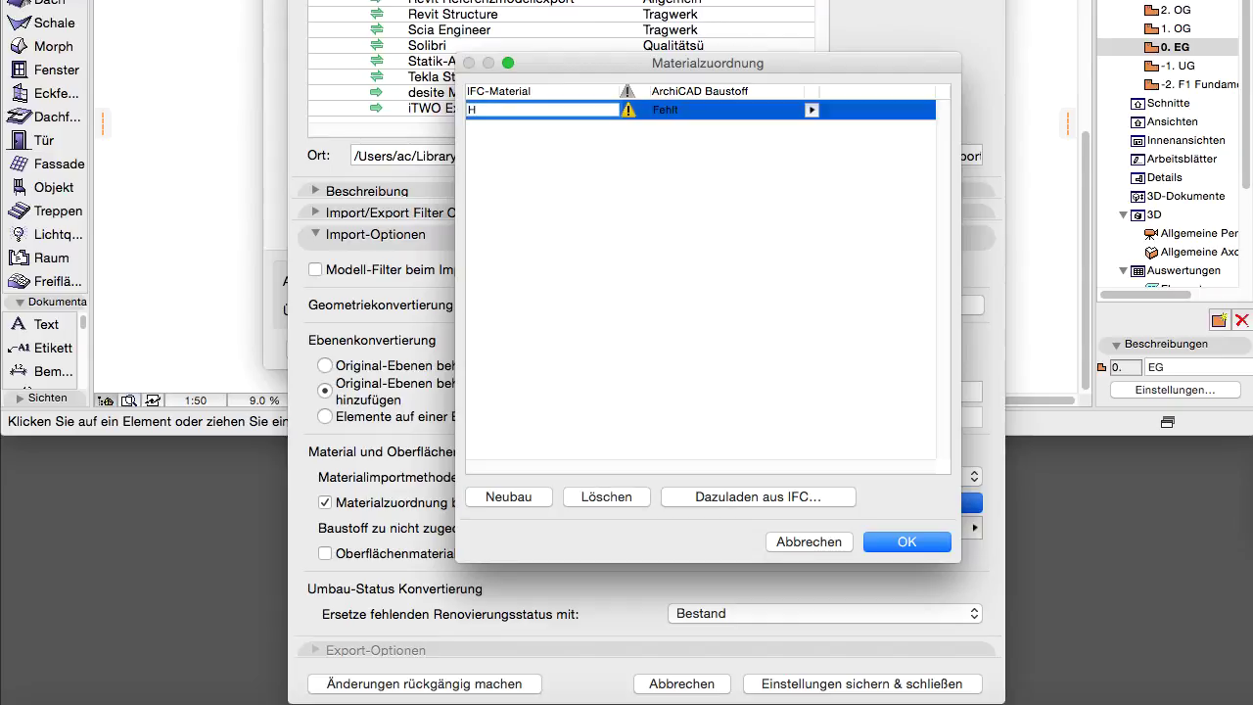
text(olz)
click(810, 110)
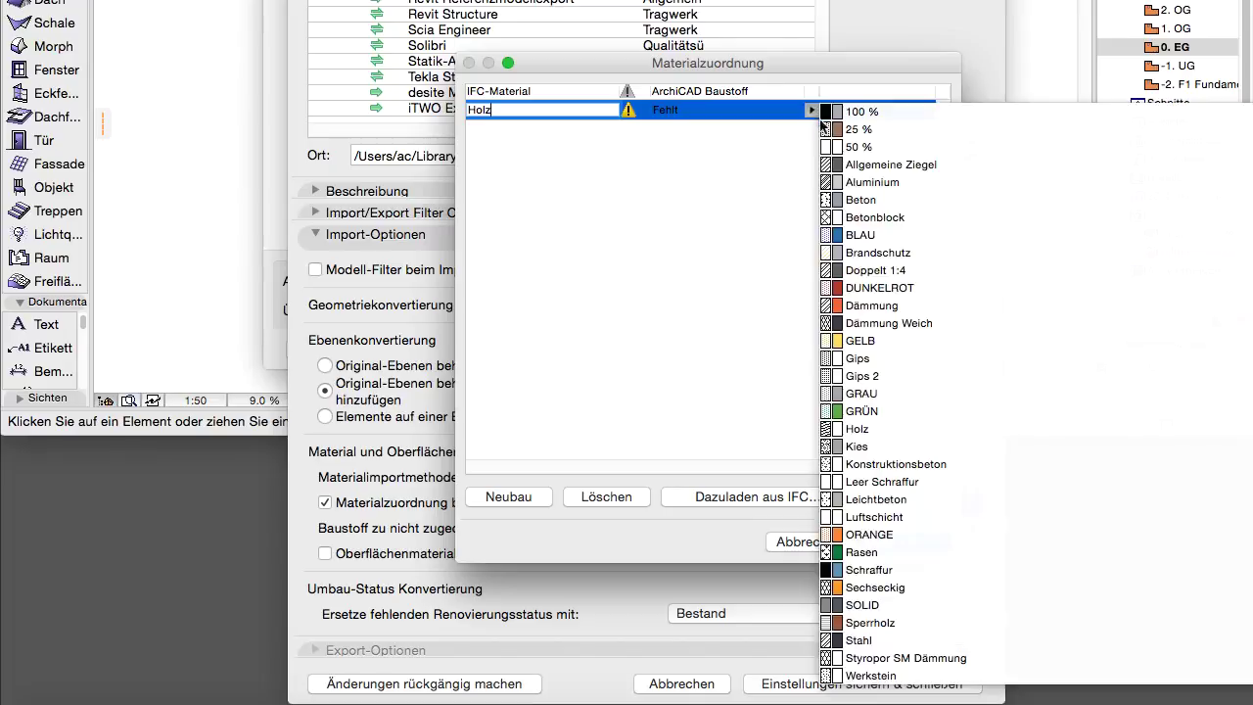
click(871, 343)
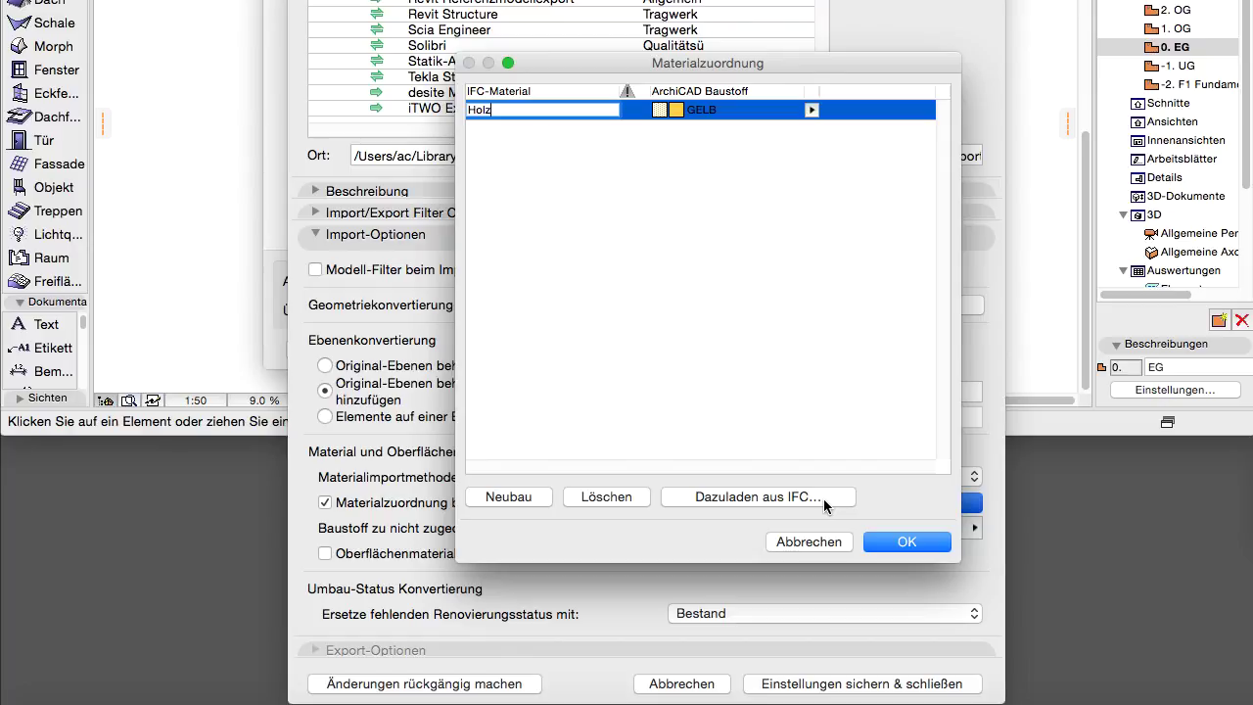
Step: Load the IFC material names from BB-Building-Str.ifc into the mapping table
click(824, 498)
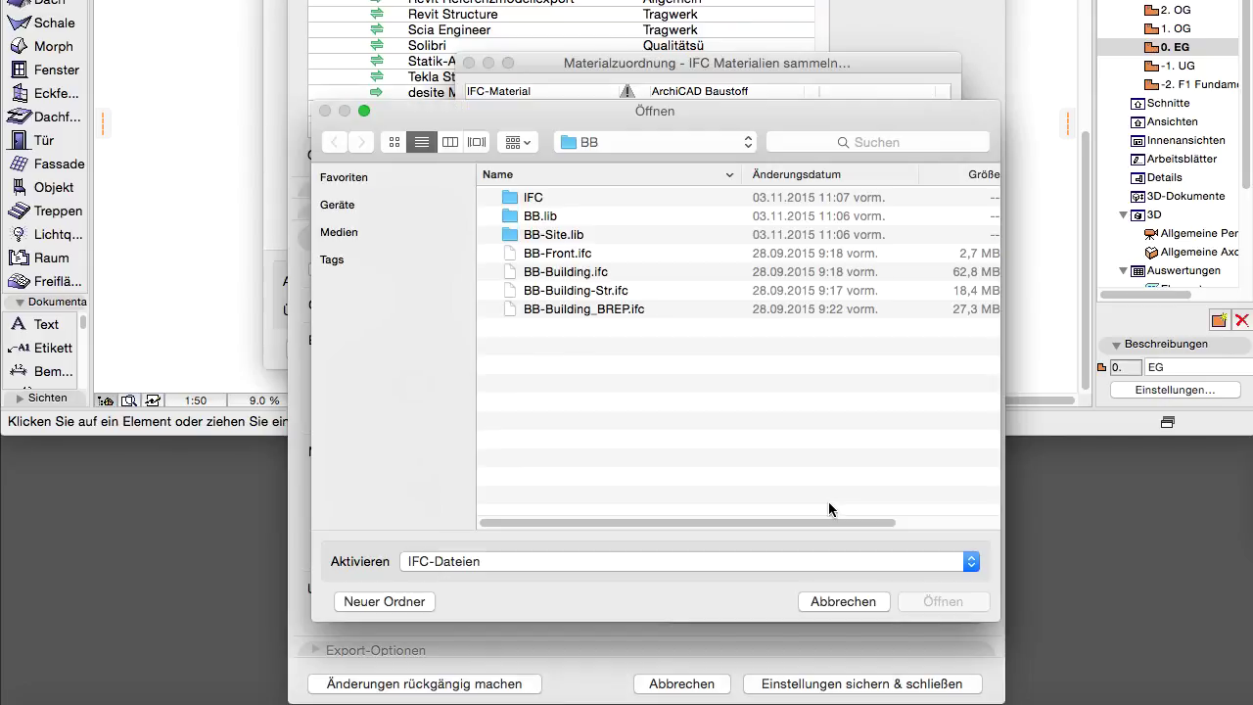
click(638, 292)
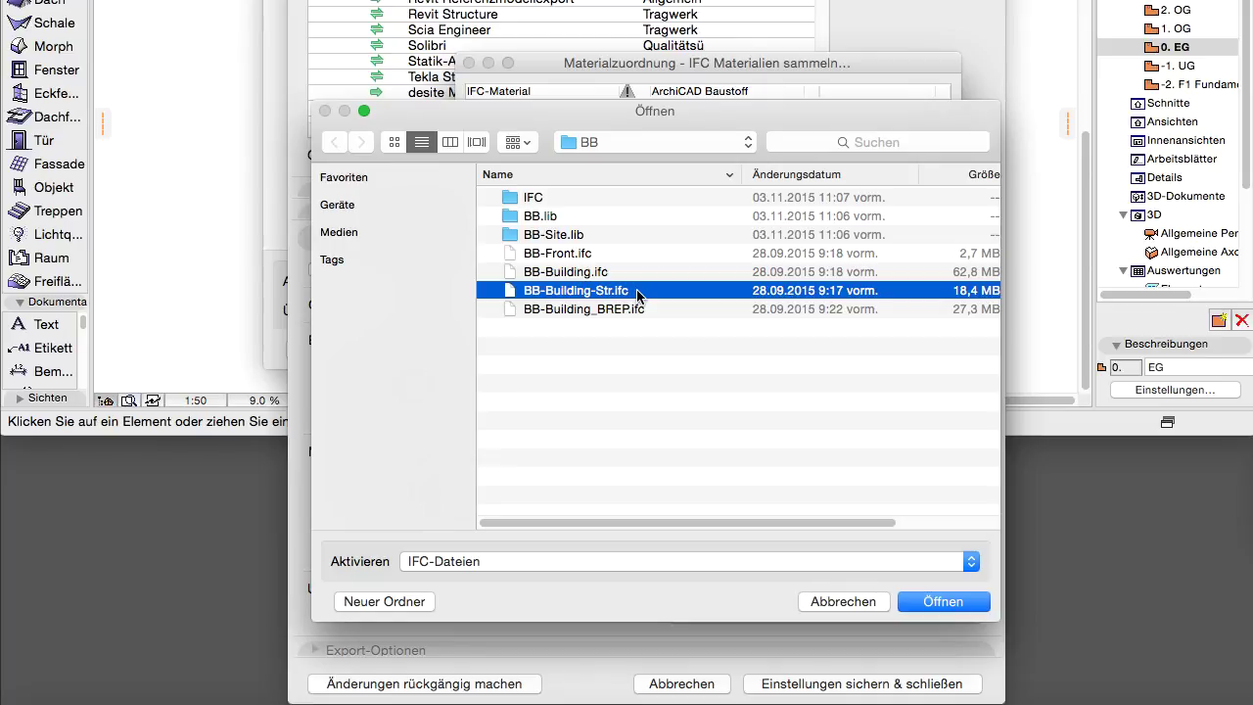
click(970, 600)
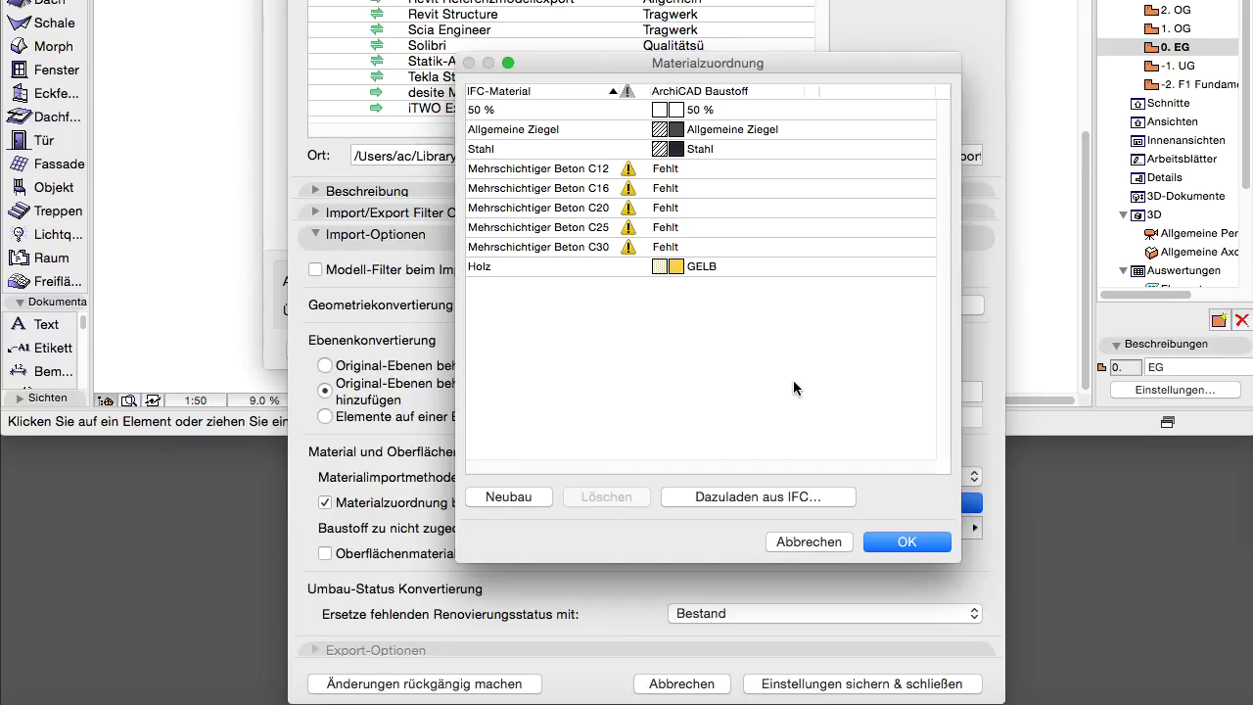
Step: Re-sort the IFC materials and map the 50 % material to ORANGE
click(595, 92)
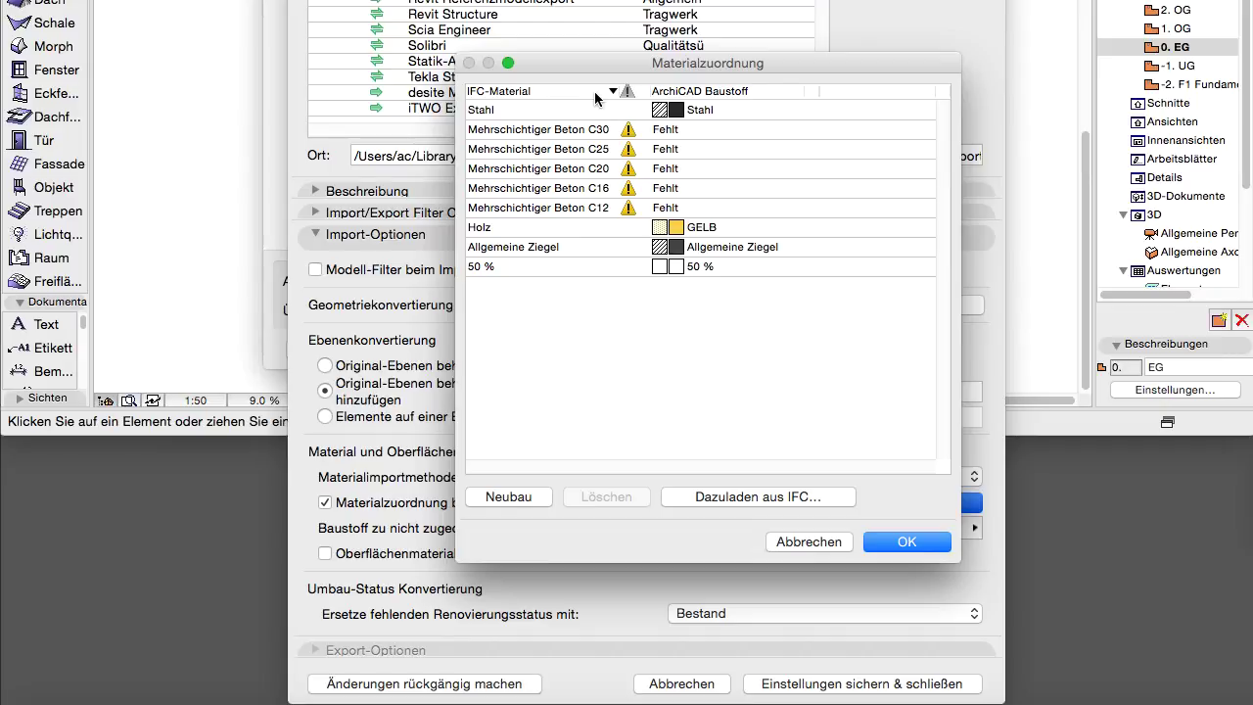
click(595, 95)
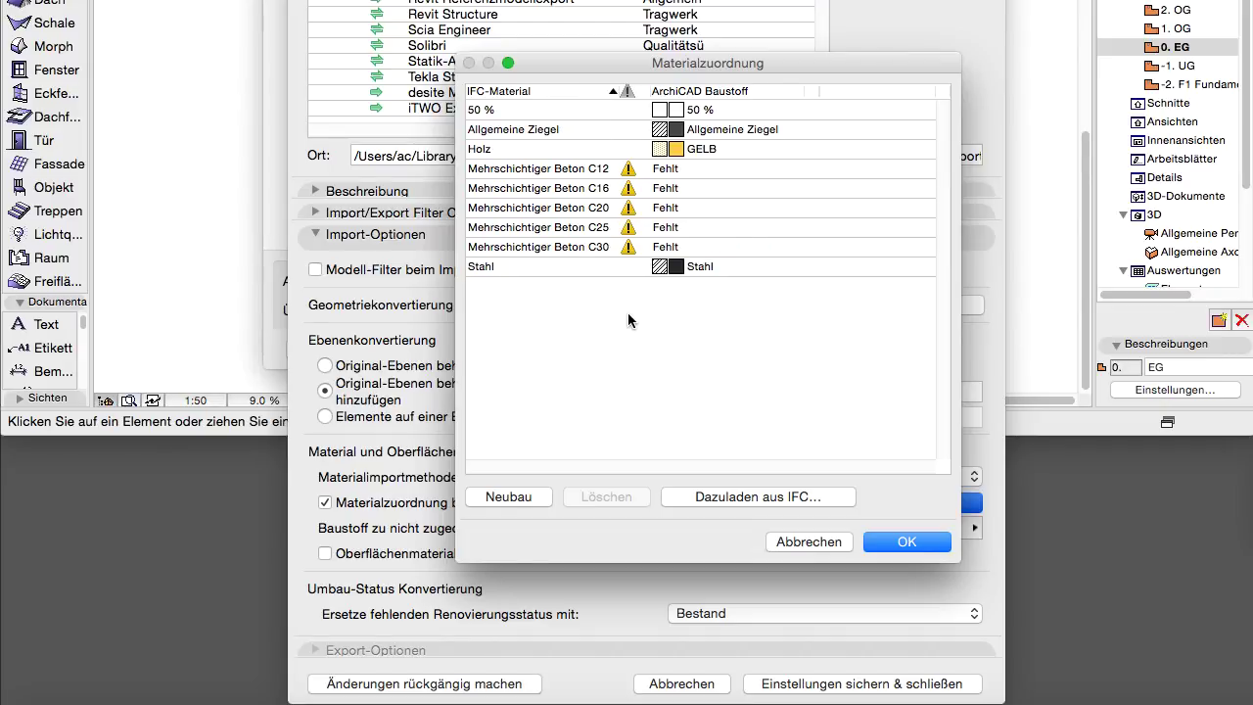
click(764, 111)
click(810, 112)
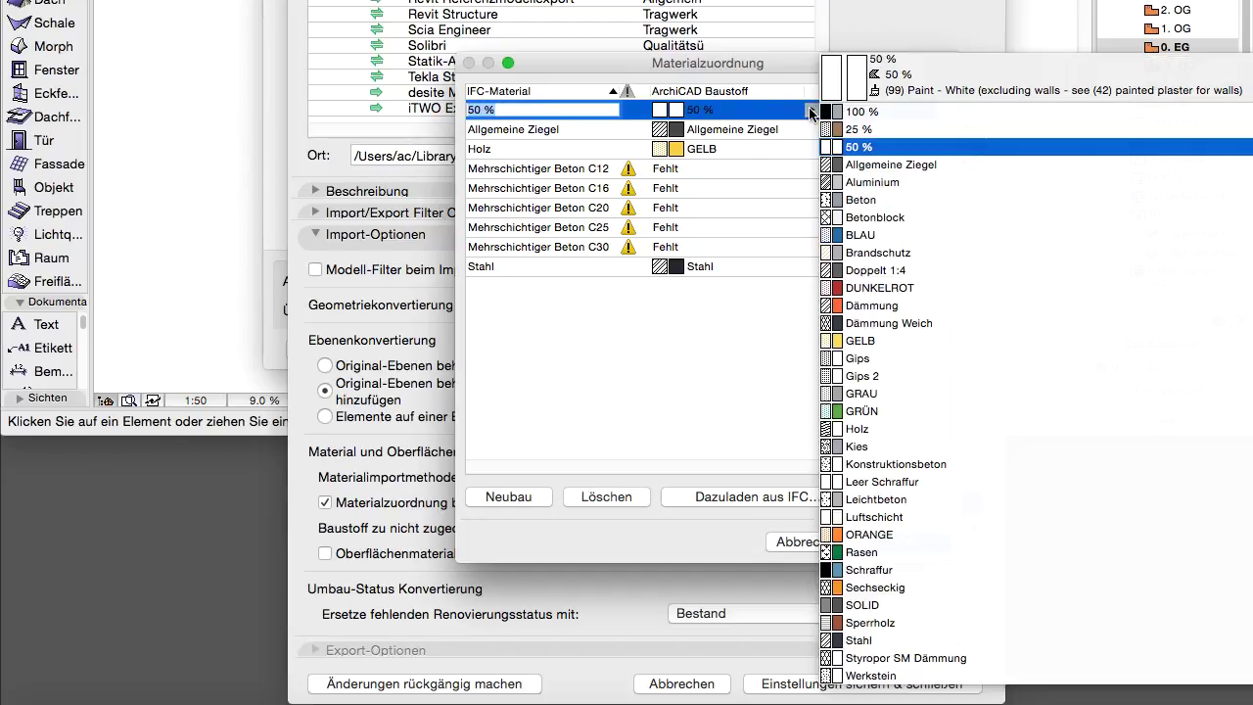
click(889, 534)
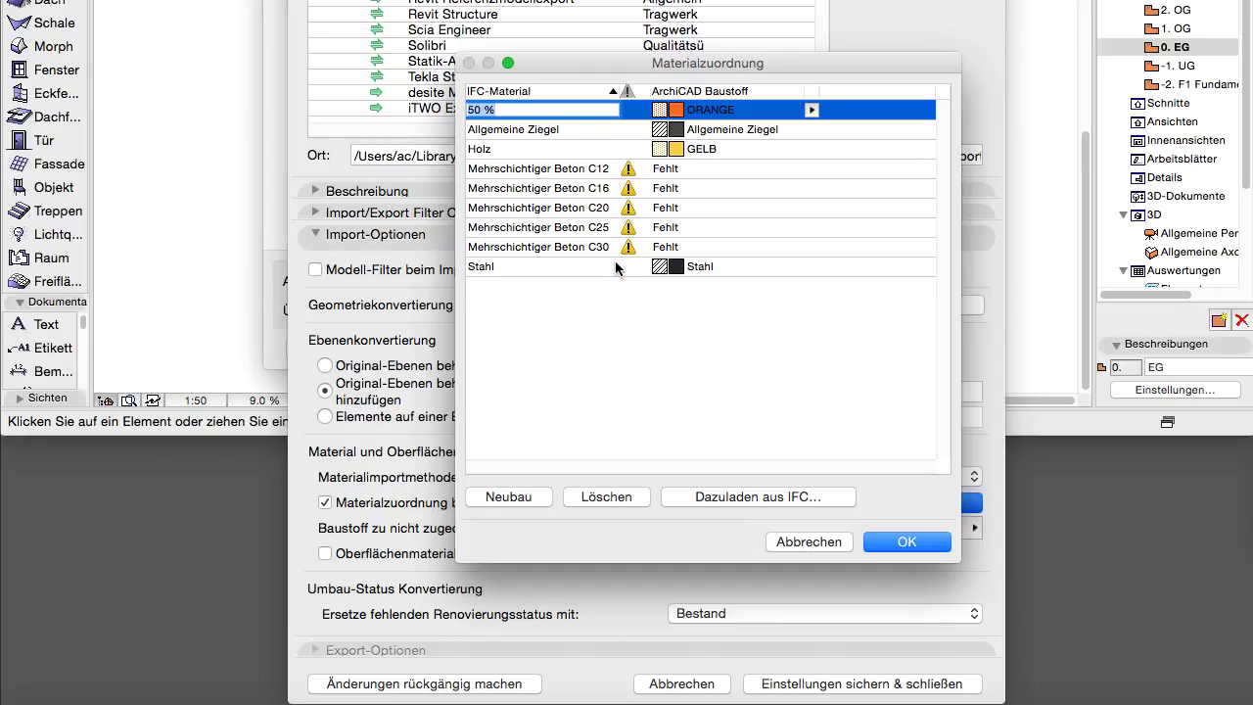
Step: Map Allgemeine Ziegel to DUNKELROT and Stahl to ORANGE
click(811, 129)
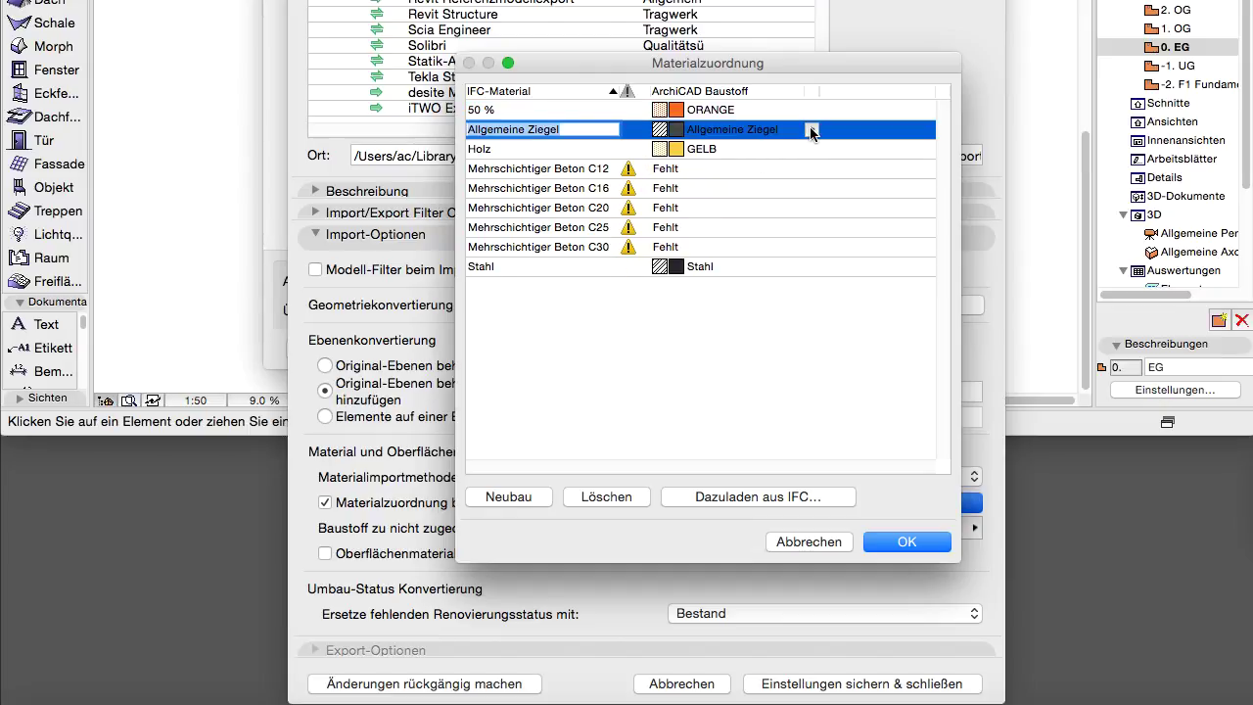
click(811, 129)
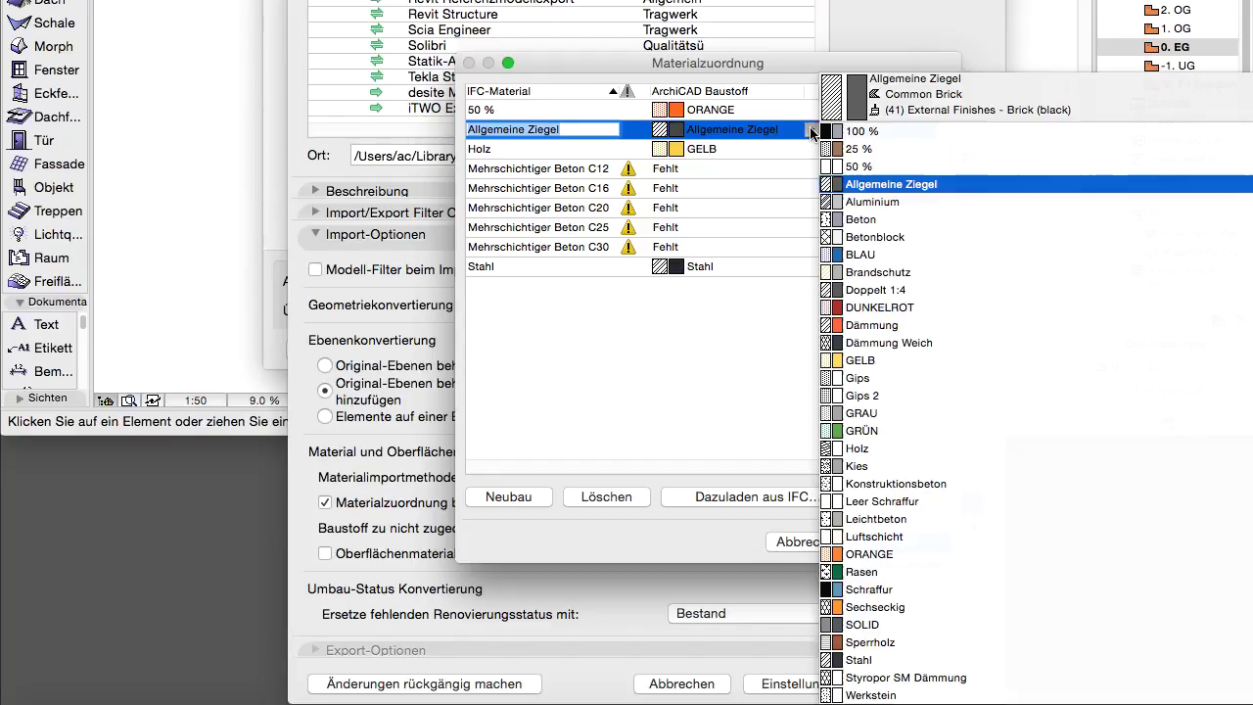
click(908, 307)
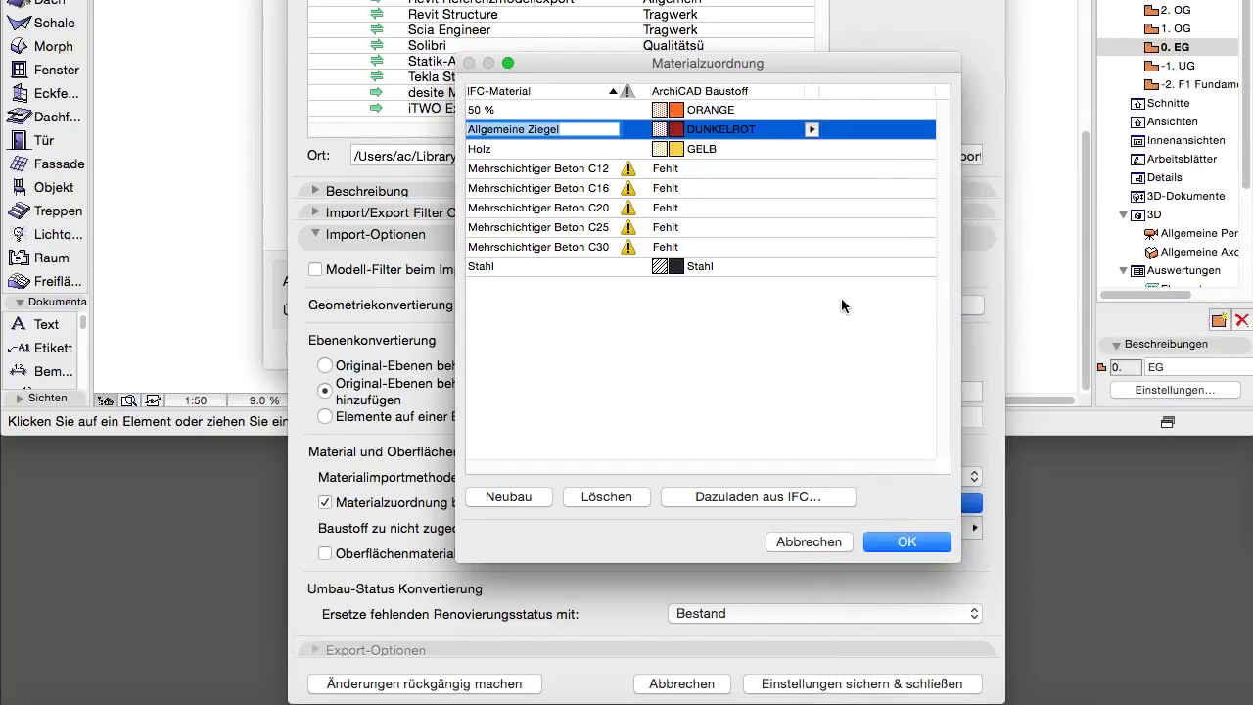
click(812, 266)
click(812, 266)
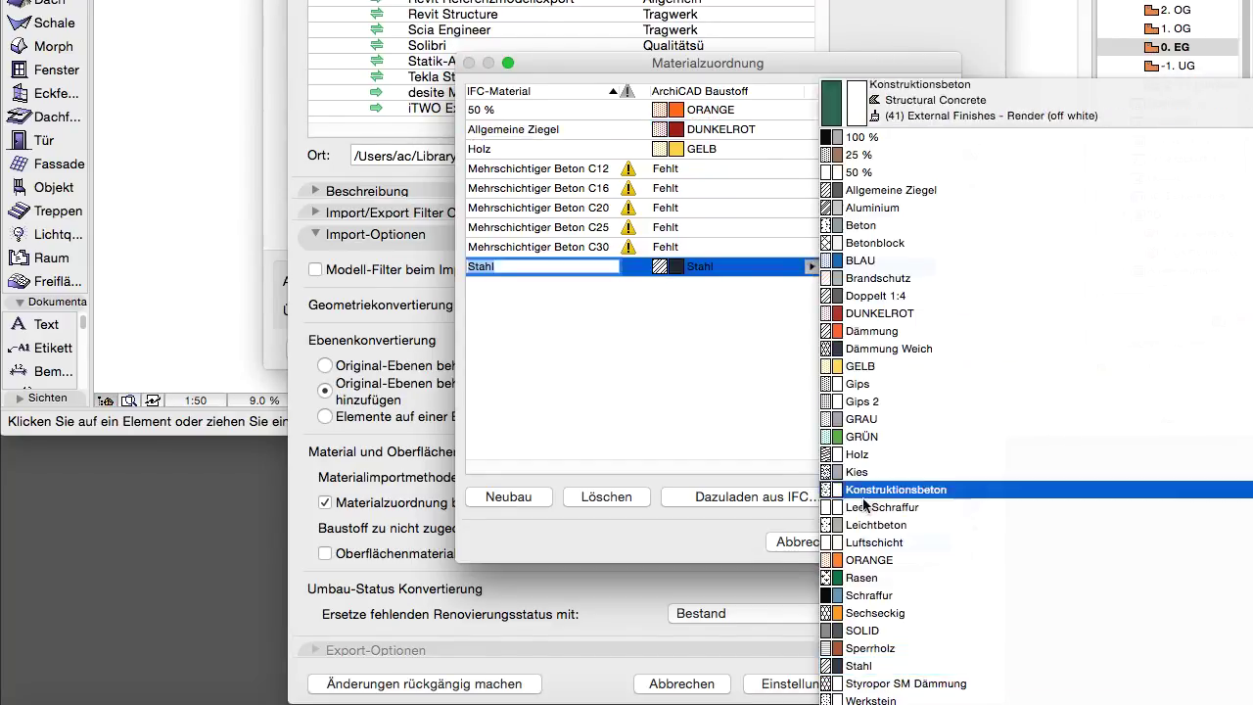
click(890, 561)
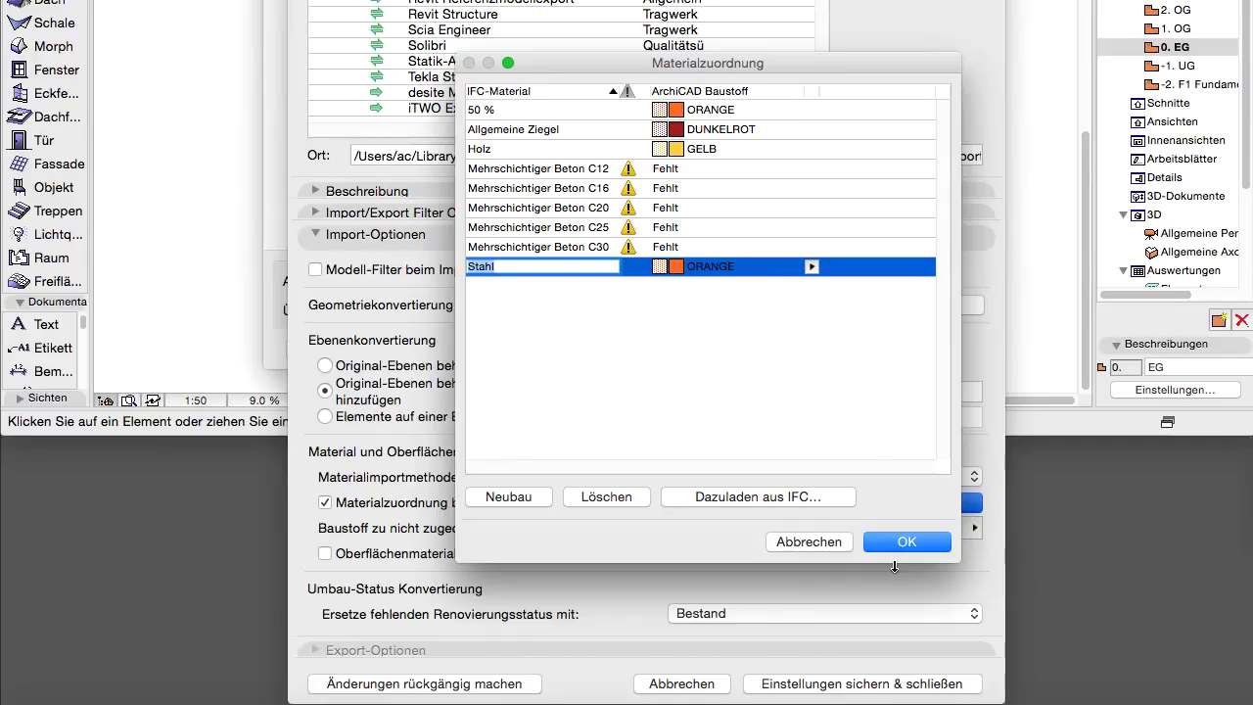
click(599, 169)
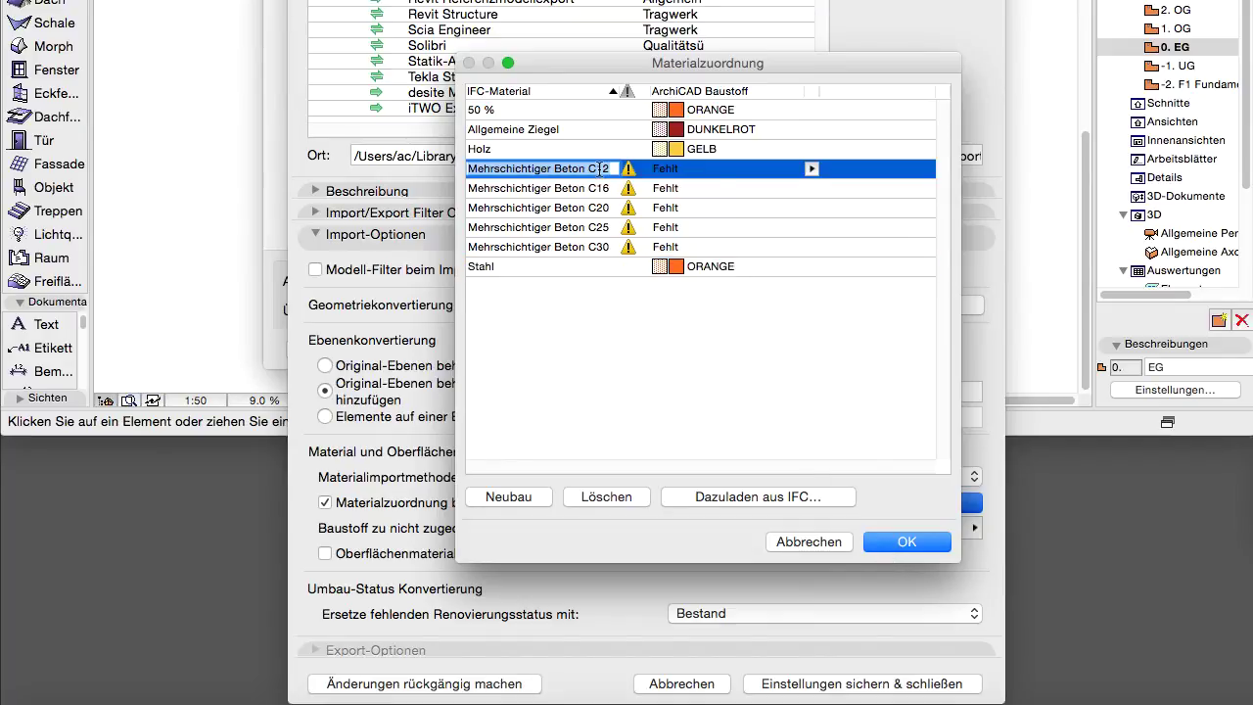
Step: Assign BLAU to Mehrschichtiger Beton grades C12 through C30 and confirm the mapping
shift+click(593, 247)
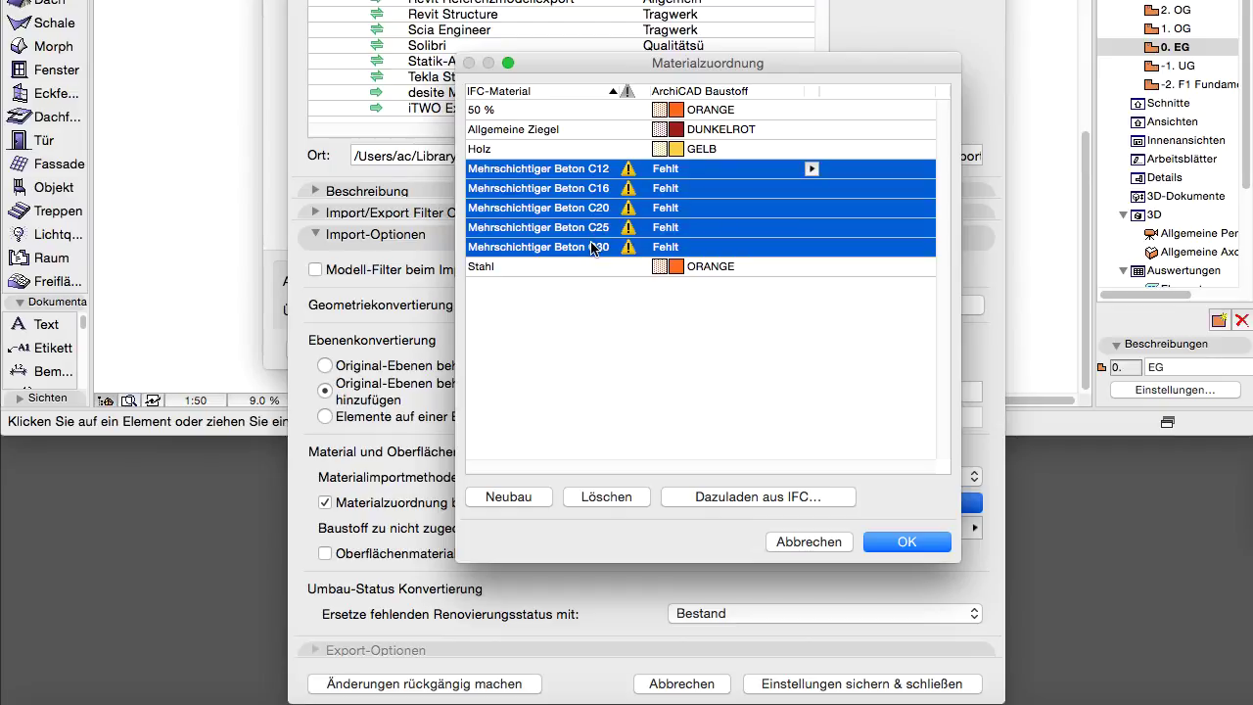
click(812, 171)
click(873, 260)
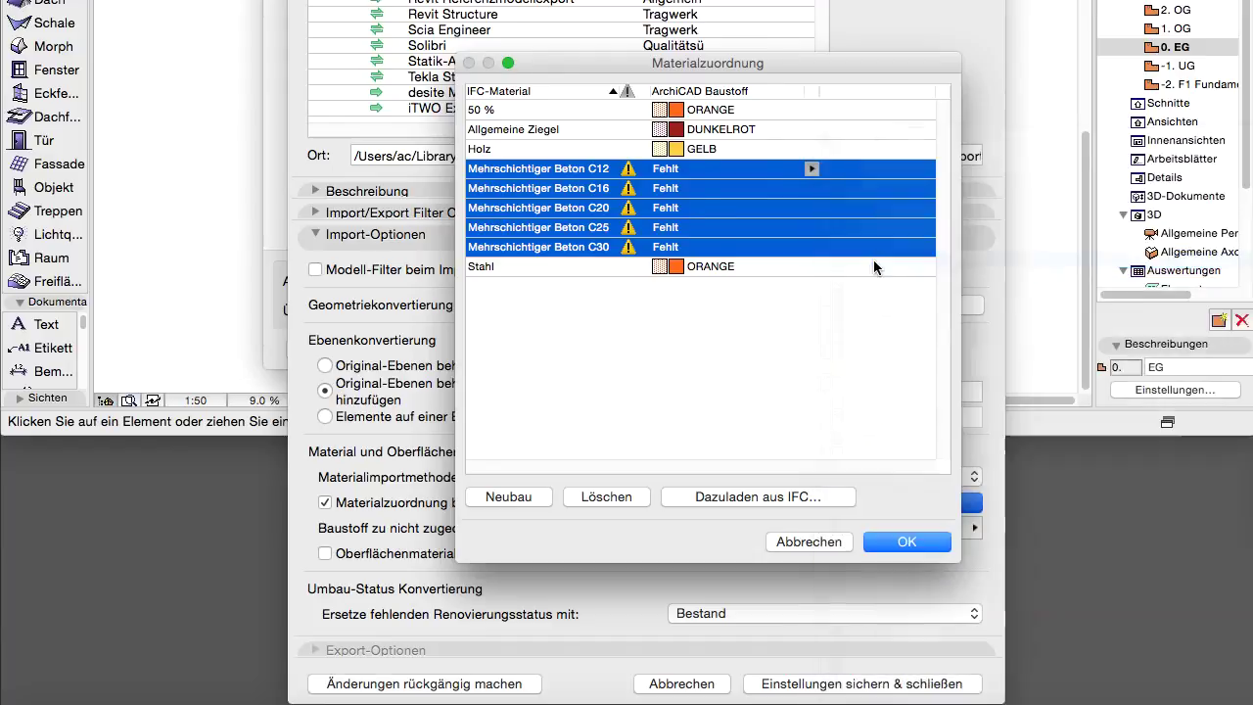
click(899, 544)
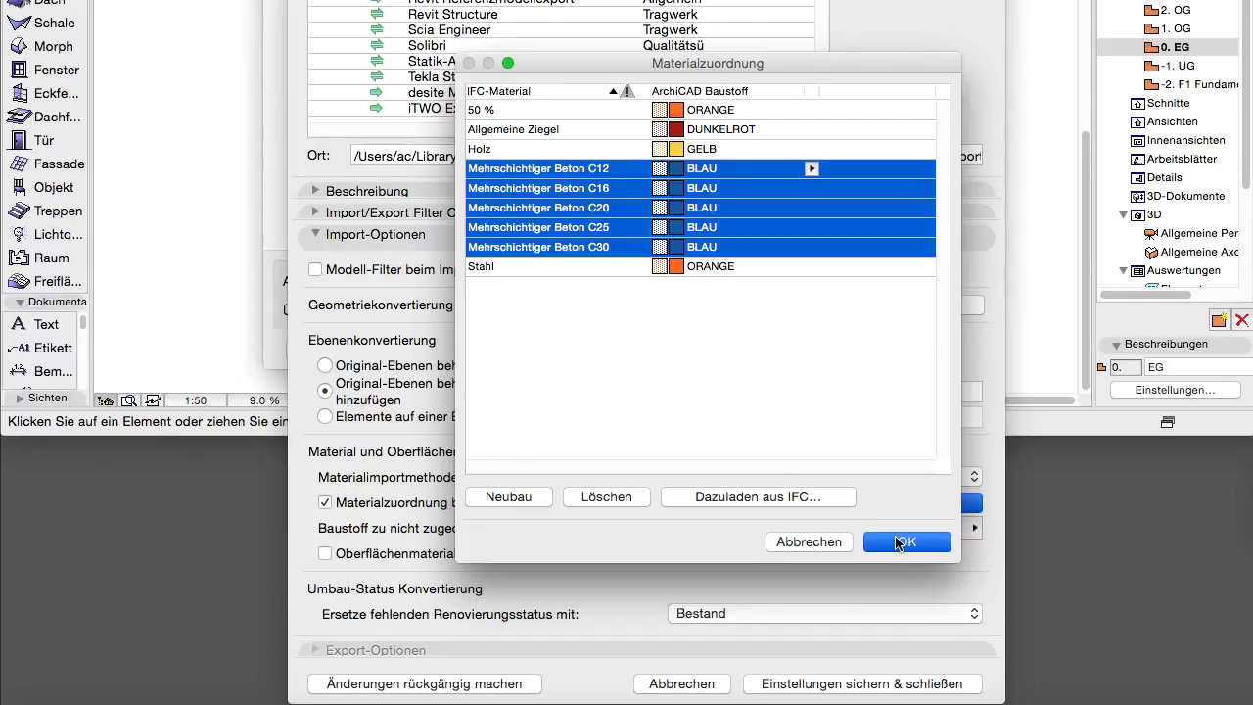
click(899, 542)
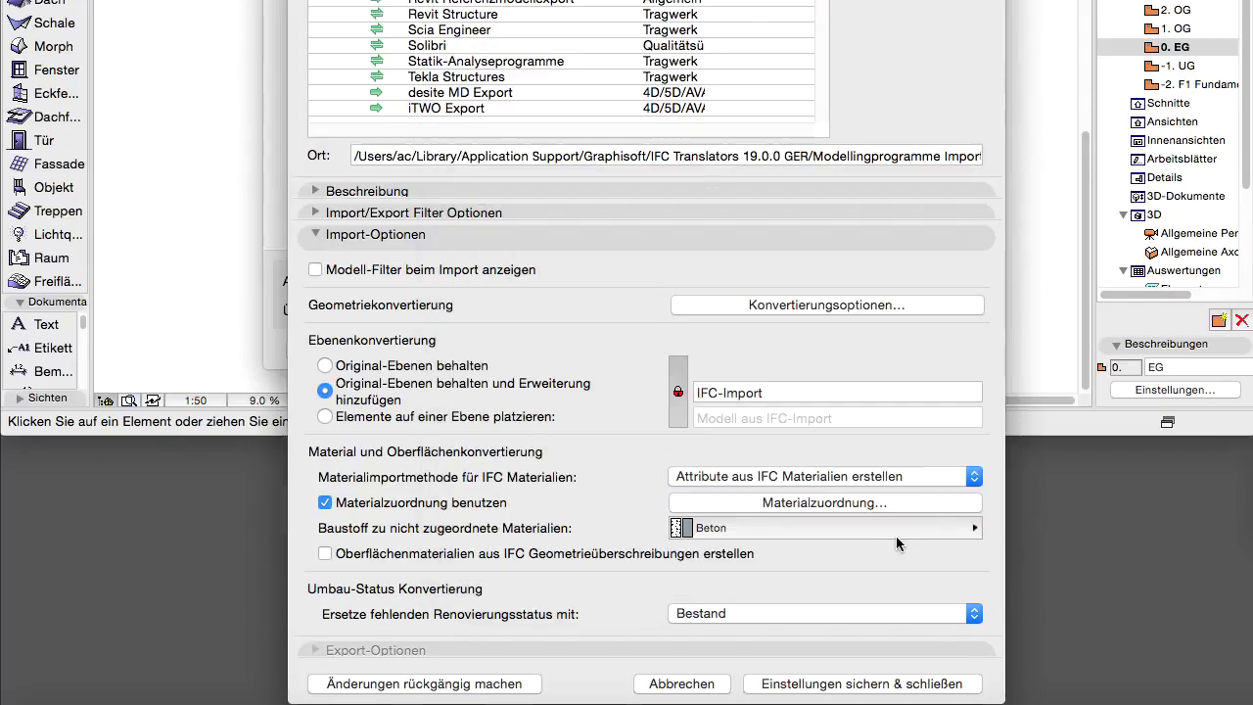
Step: Save the translator settings and merge BB-Building-Str.ifc, keeping library parts embedded
click(891, 691)
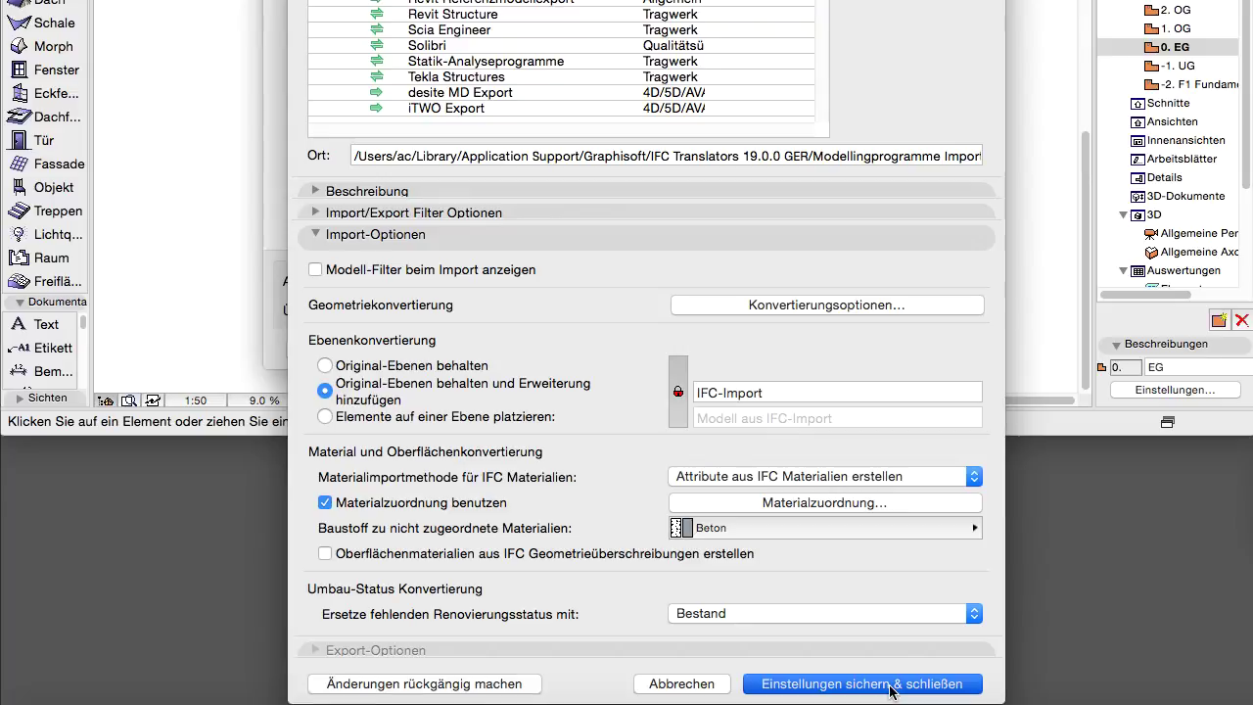
click(890, 685)
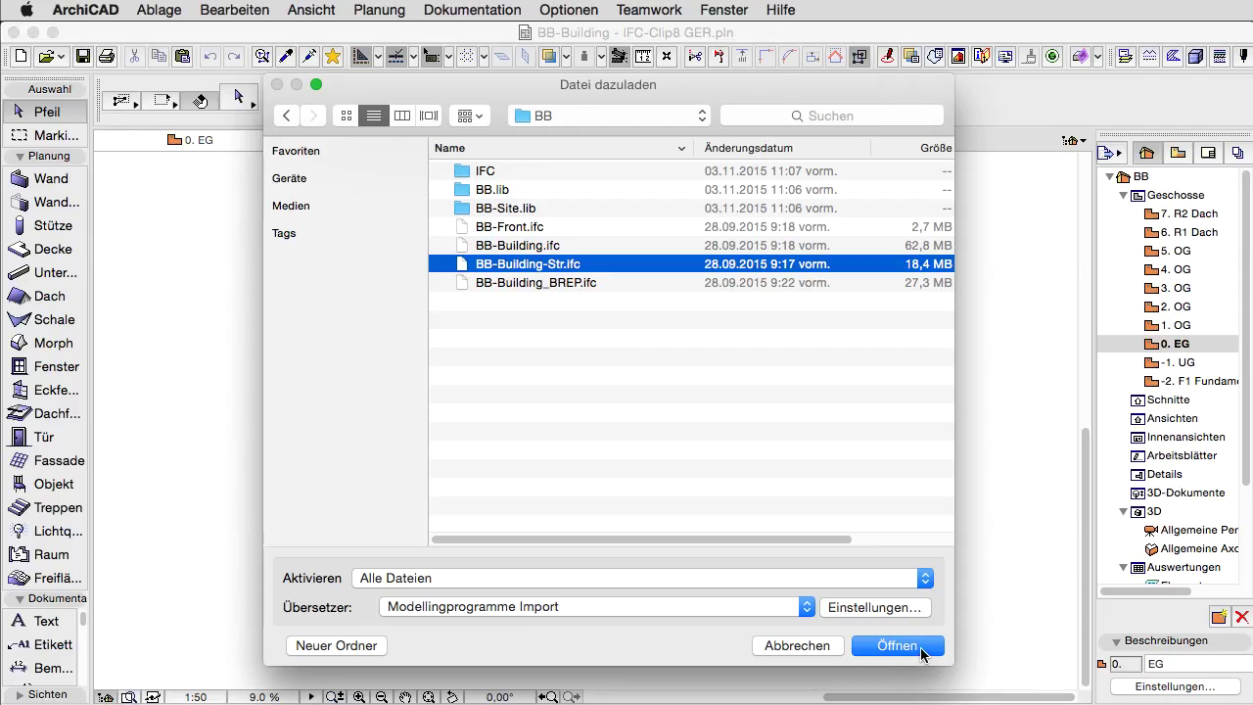
click(923, 648)
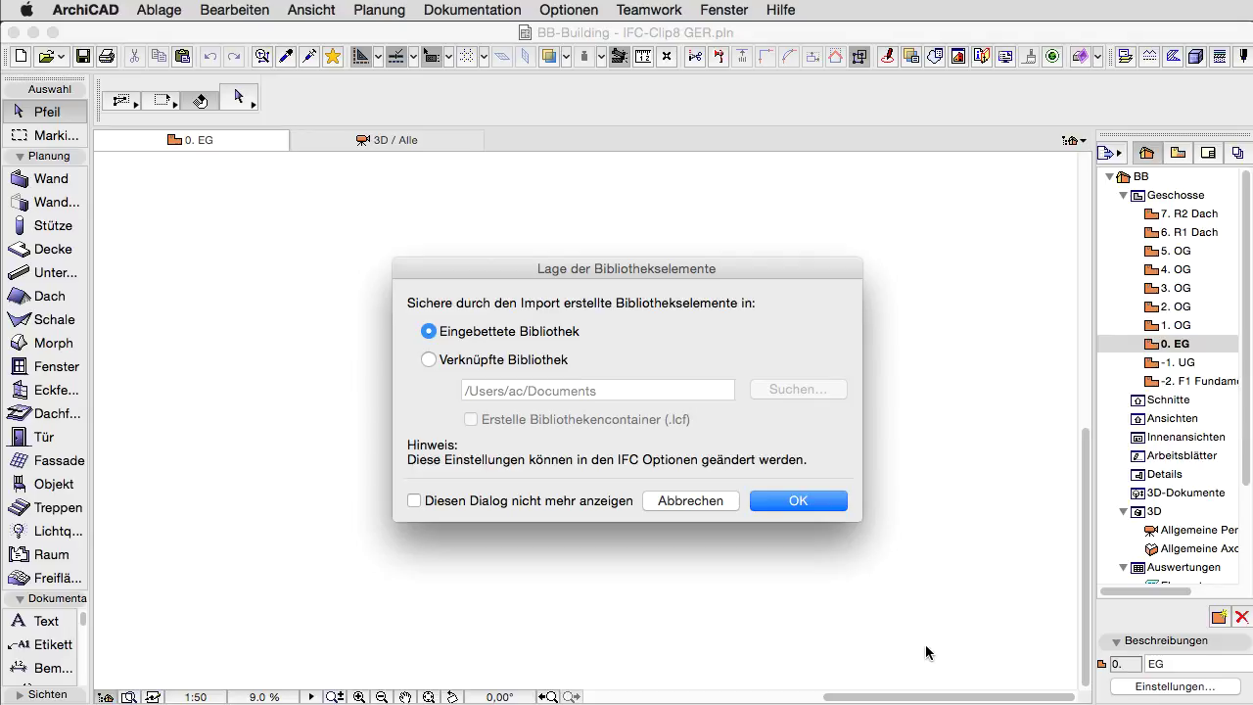
click(814, 503)
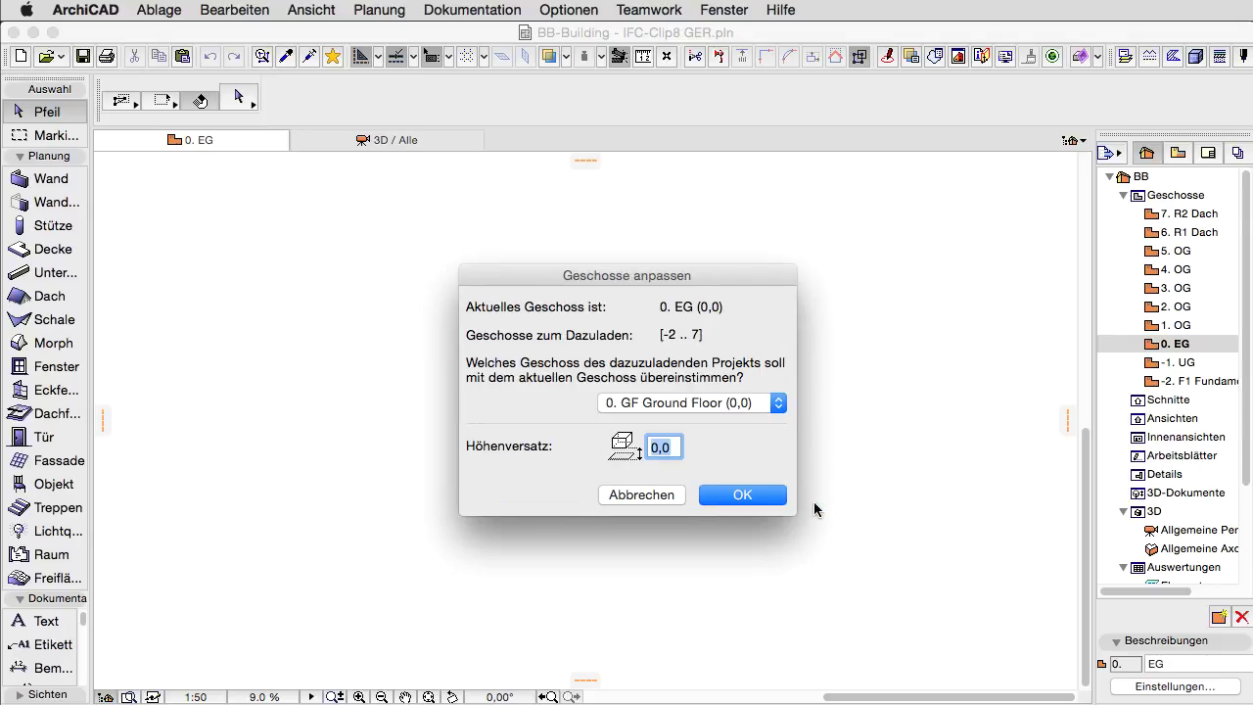
Step: Accept the 0. GF to 0. EG storey matching and view the merged structure in 3D
click(771, 496)
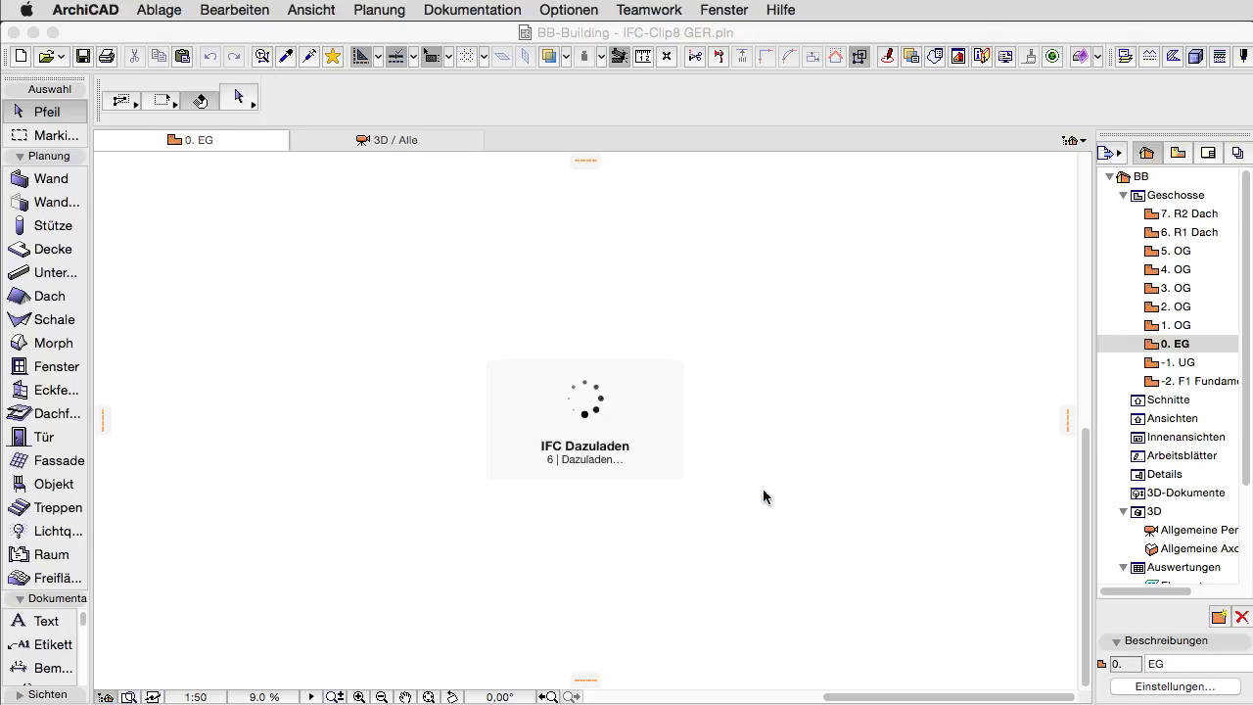
click(431, 147)
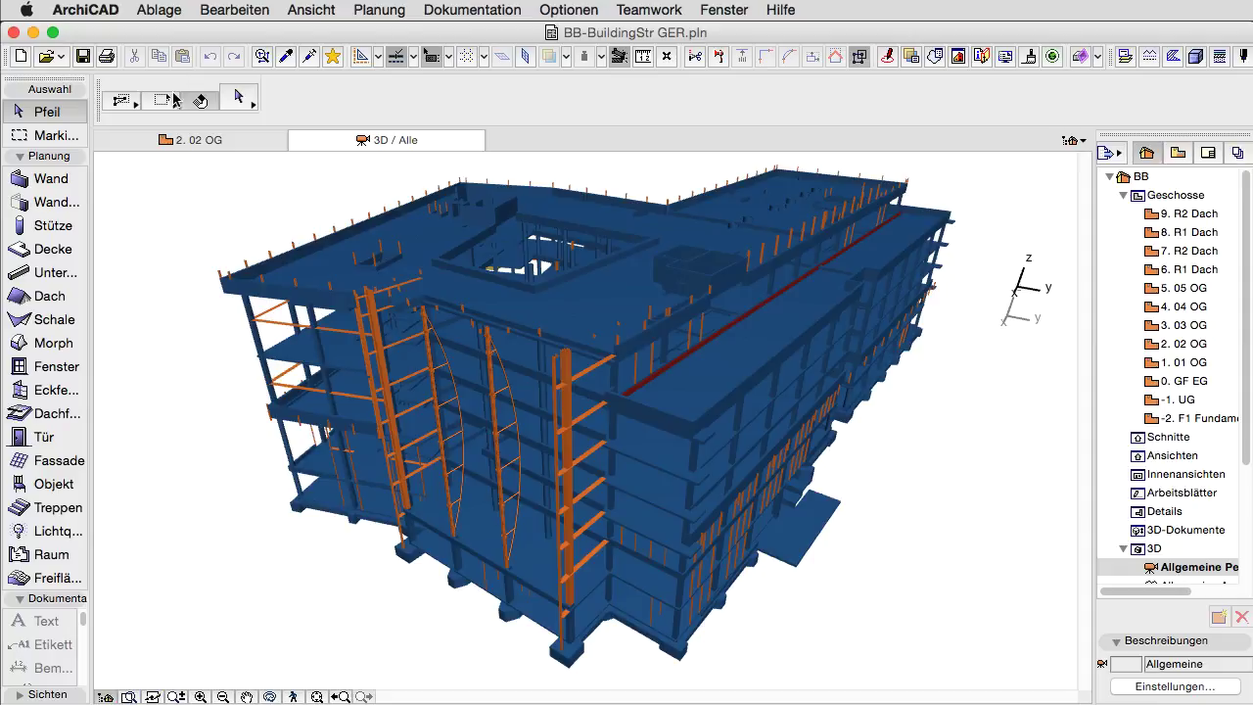
click(158, 10)
mouse_move(264, 168)
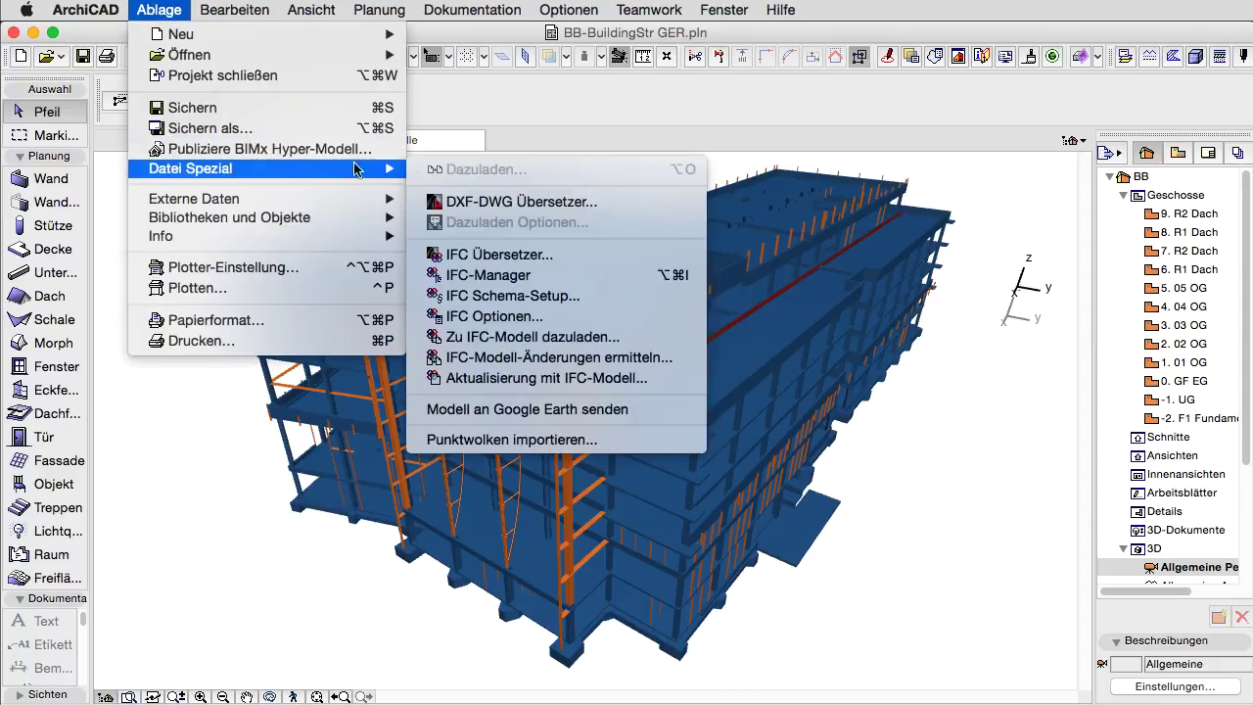
Step: Reopen the IFC Übersetzer, review the saved Materialzuordnung, and collapse Import-Optionen
click(562, 256)
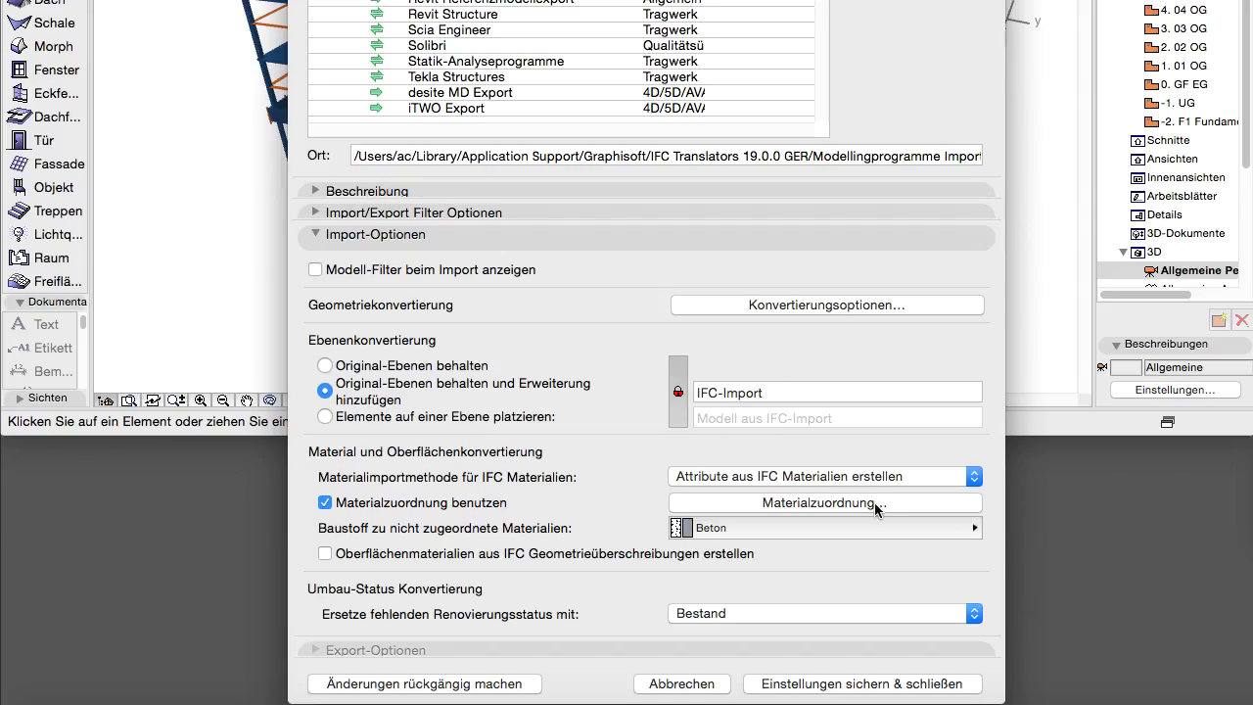
click(884, 504)
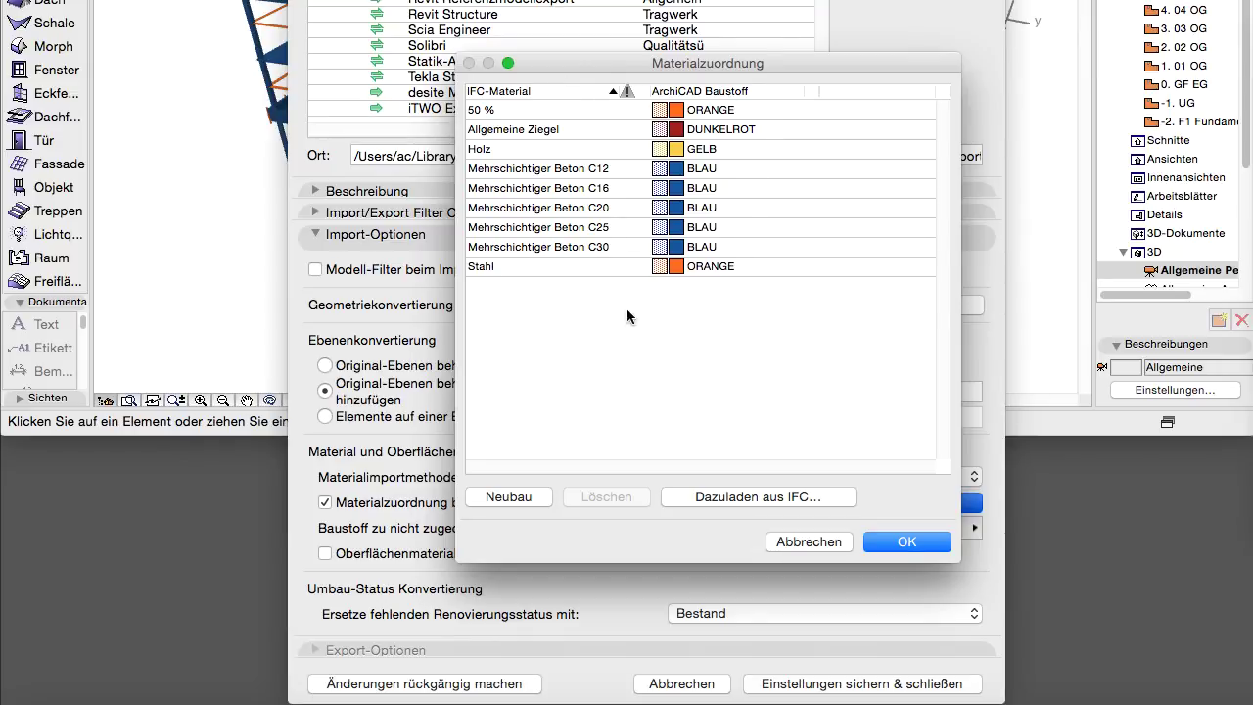
click(811, 541)
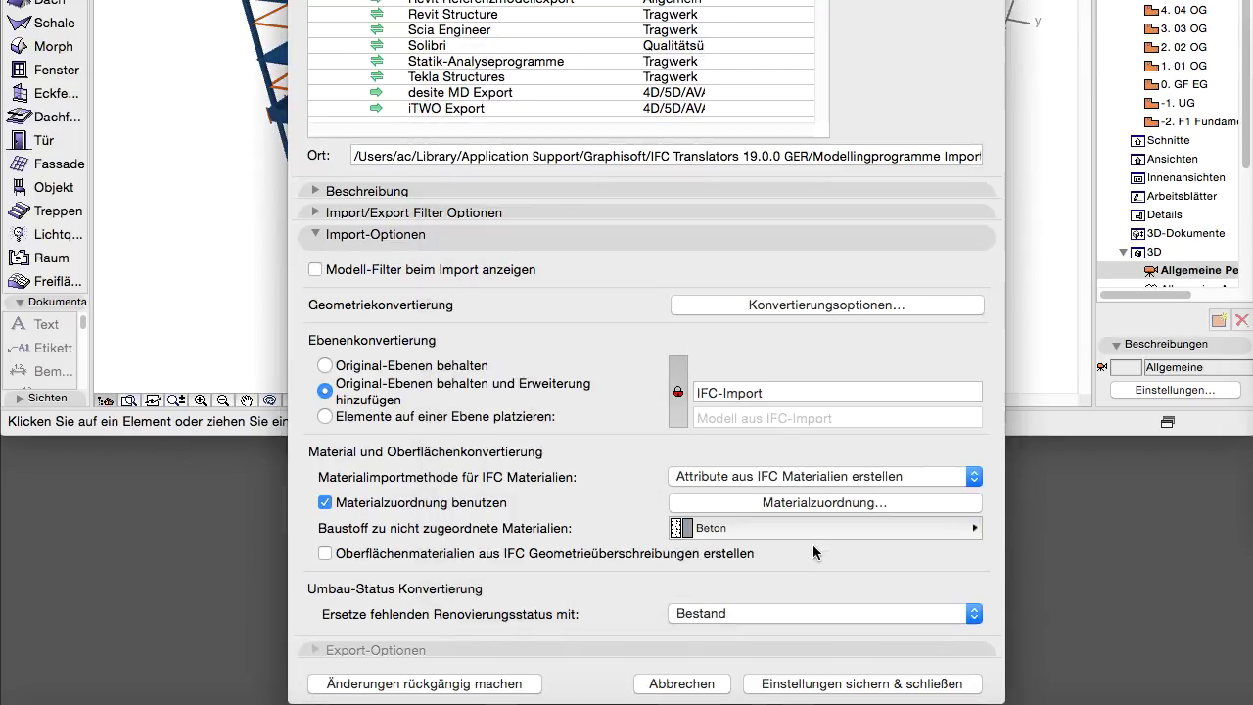
click(436, 238)
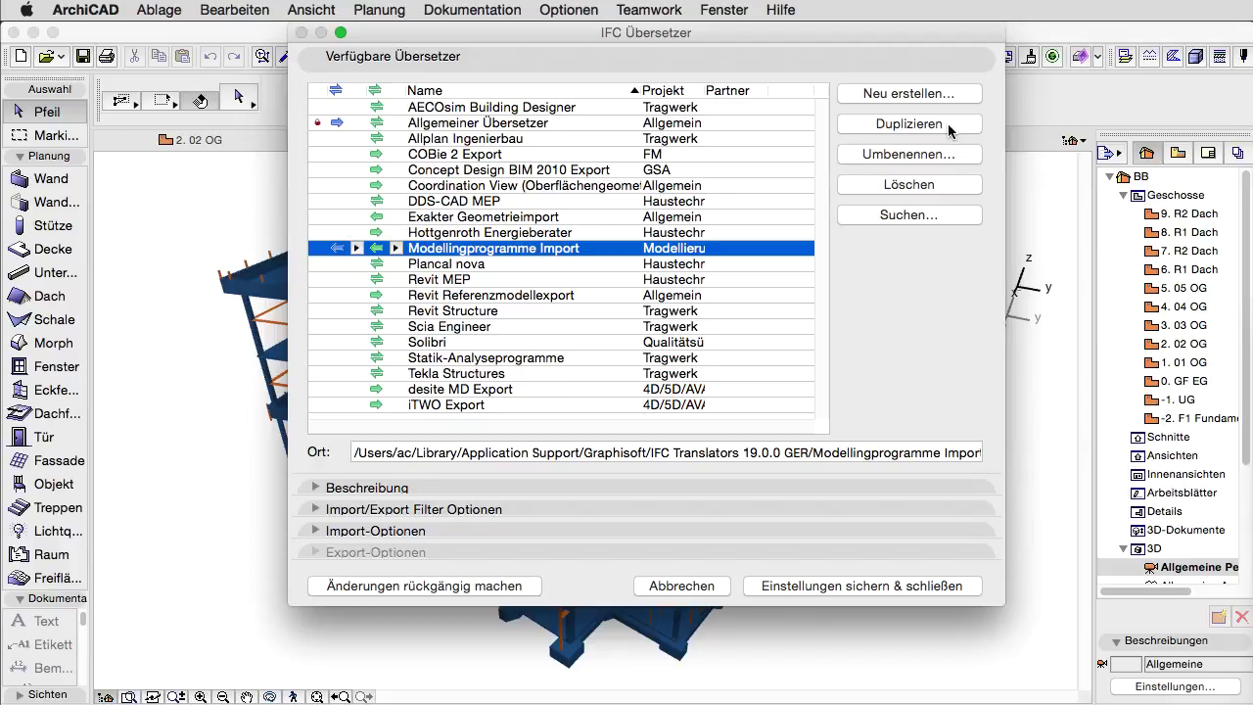
Step: Duplicate the translator as Modellingprogramme Import_kopie and check its copied material mapping
click(948, 124)
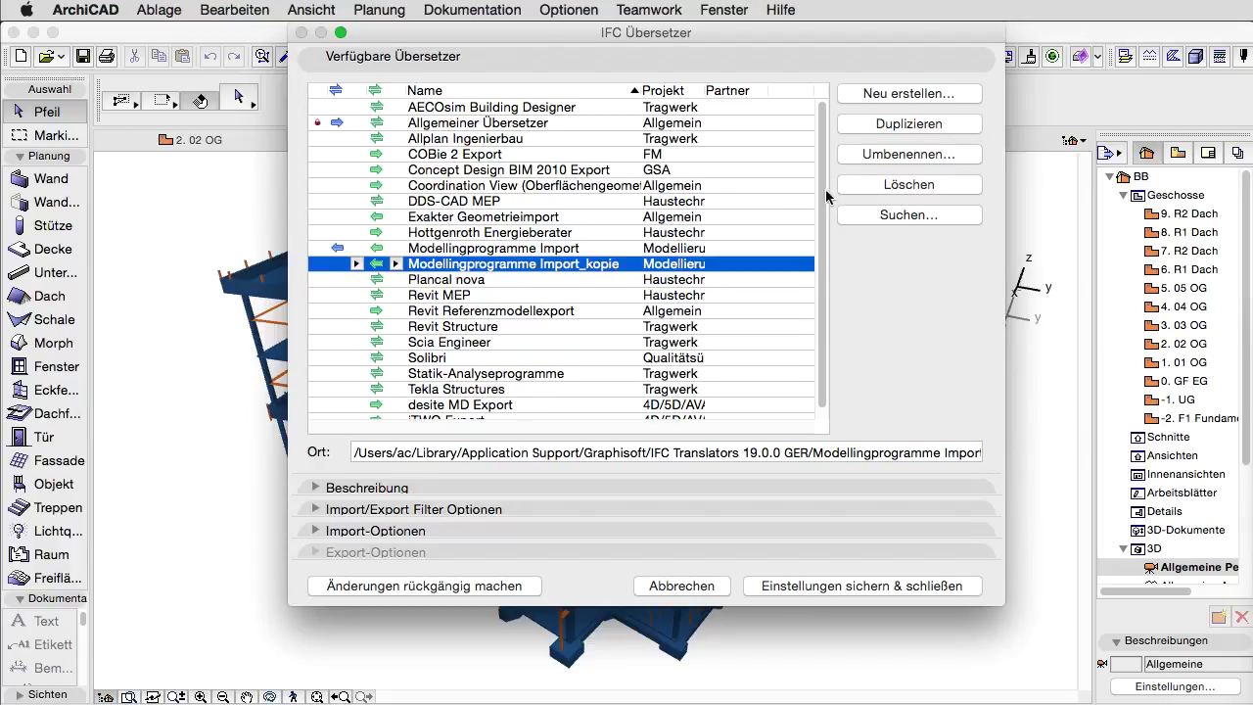
click(375, 531)
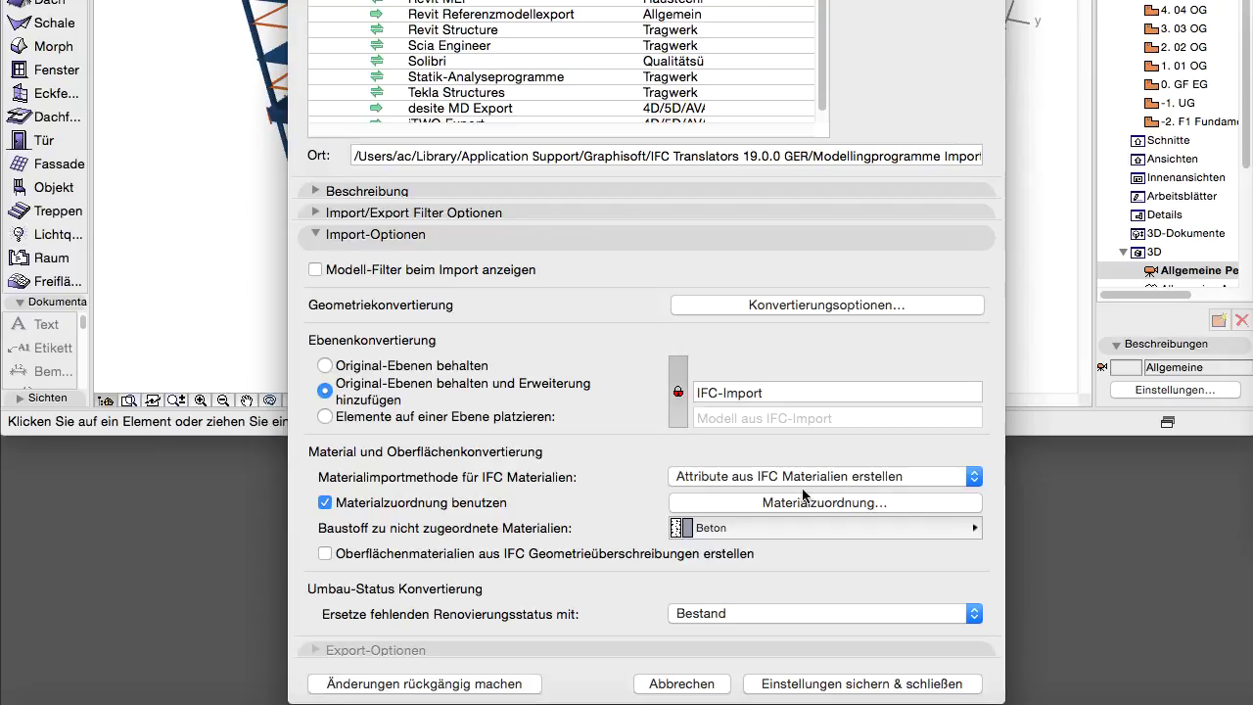
click(876, 502)
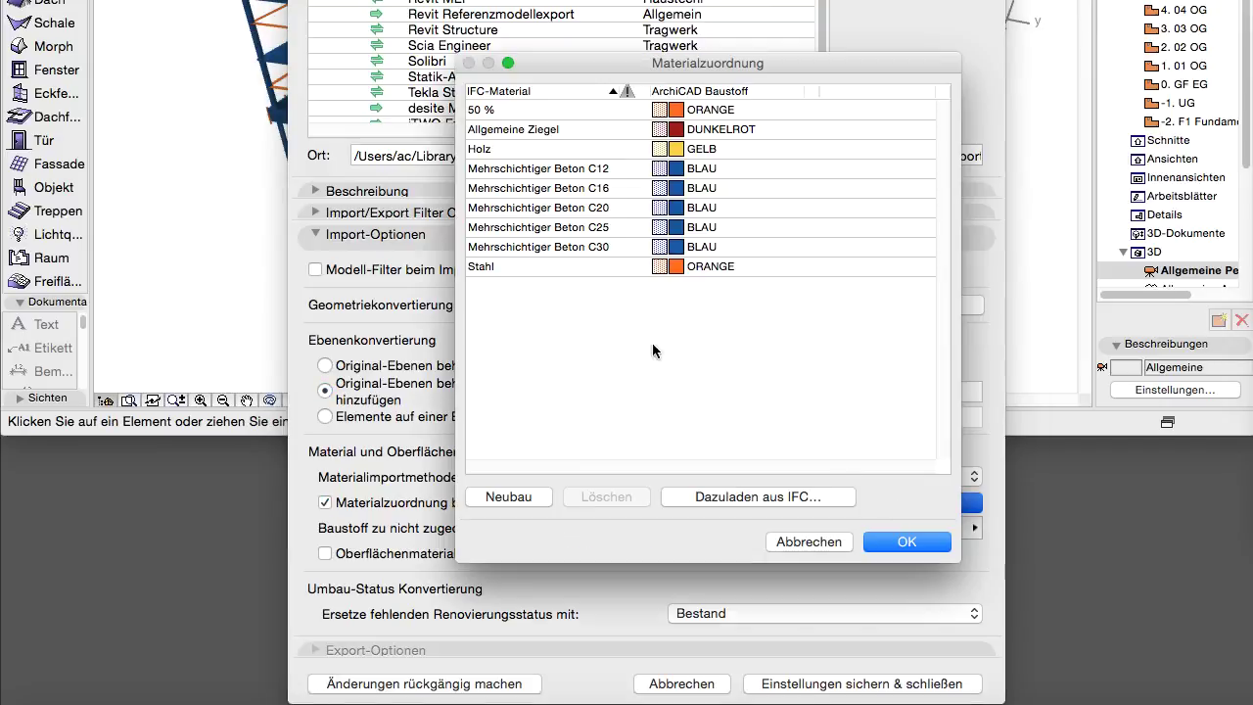